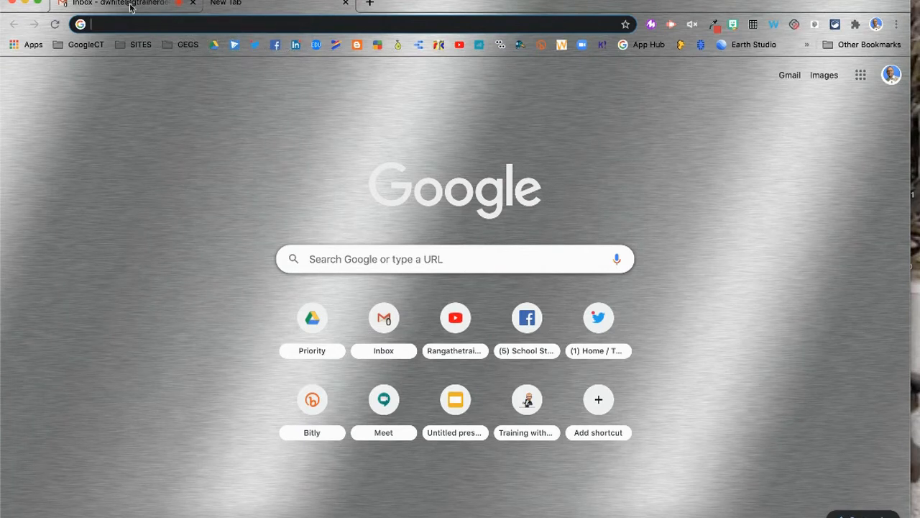
Switch to the Gmail inbox and open a direct chat with the contact found by searching for their first name
click(121, 4)
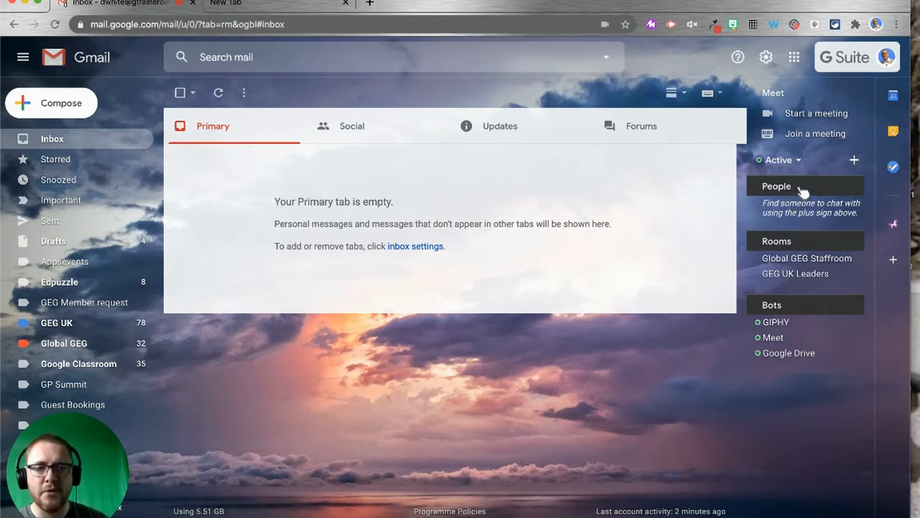
click(855, 160)
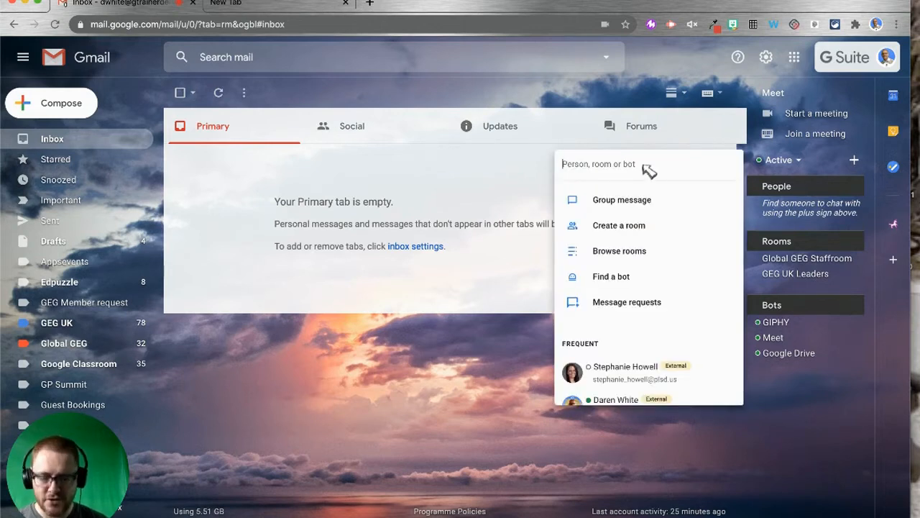
text(ben)
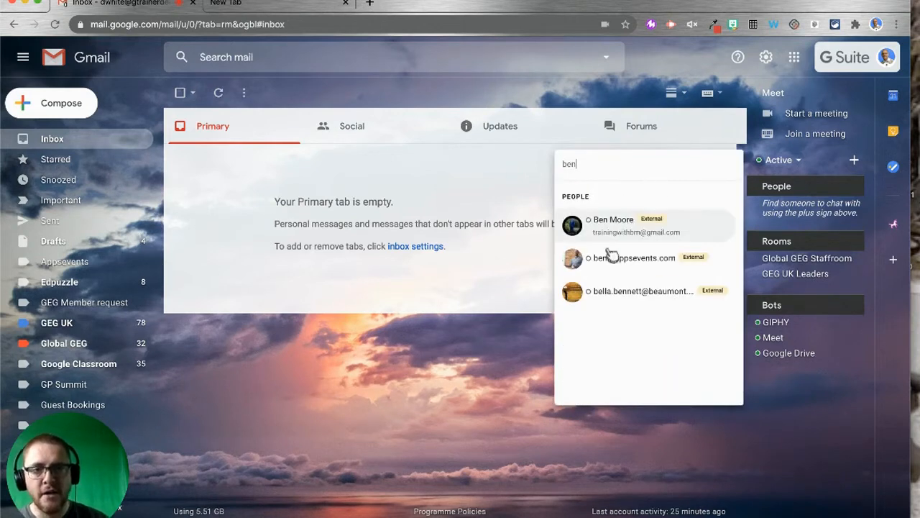
click(607, 229)
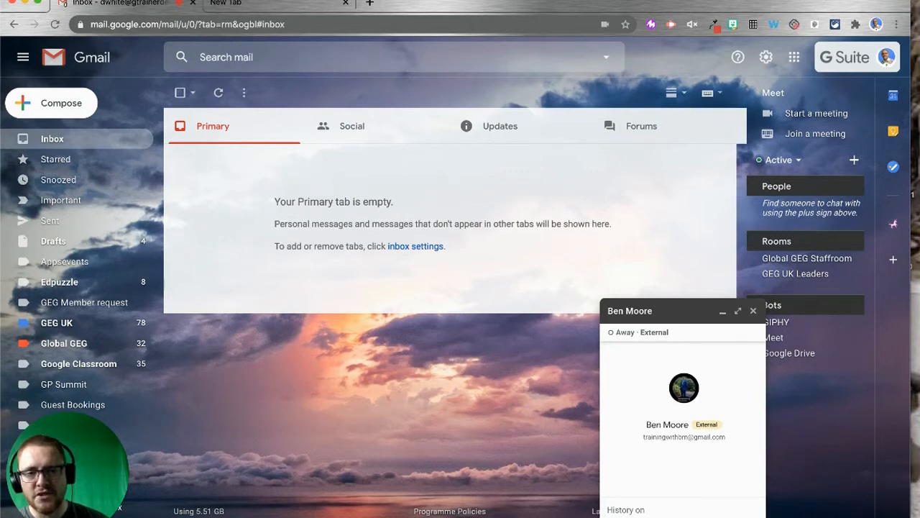
Examine the chat's file upload, Drive attachment, video meeting and emoji options without sending anything, and close the chat
key(super+o)
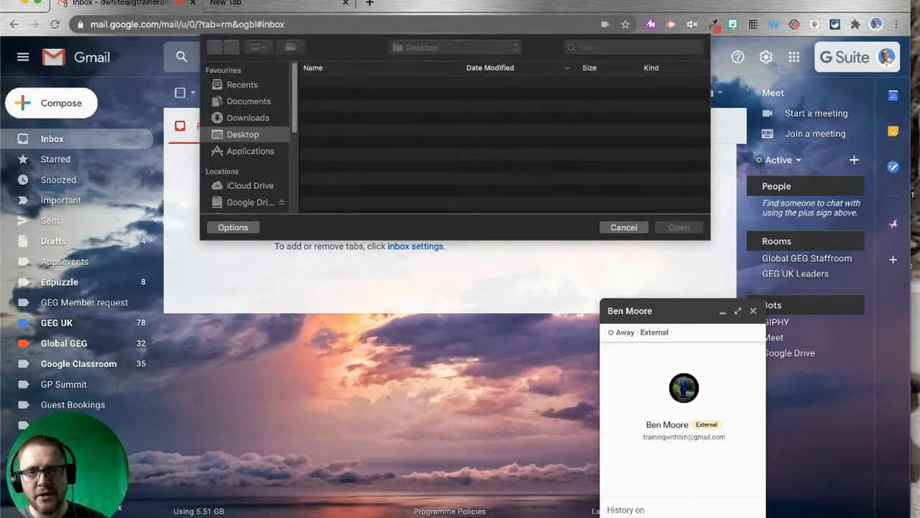
click(624, 226)
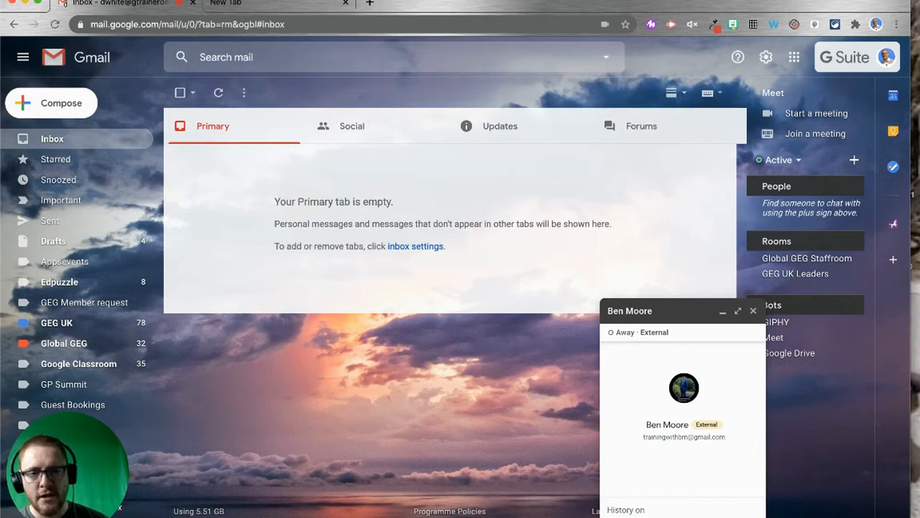
click(651, 516)
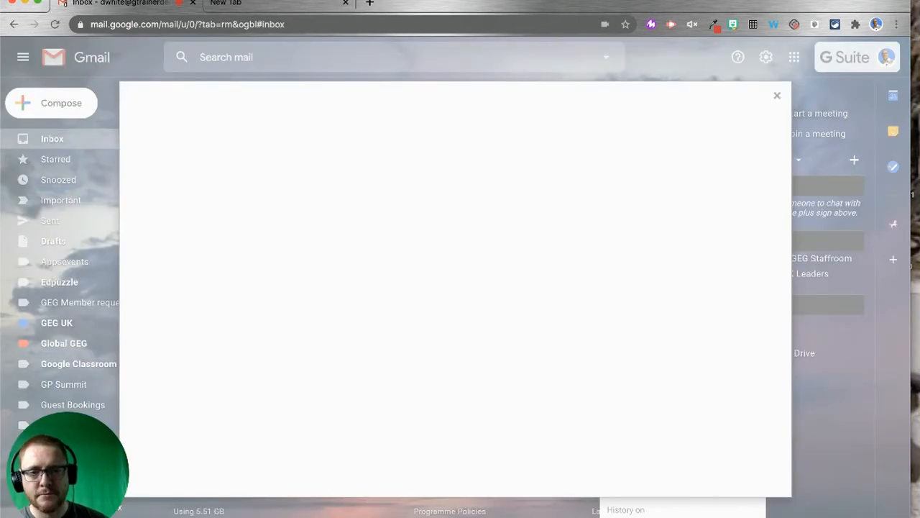
click(777, 99)
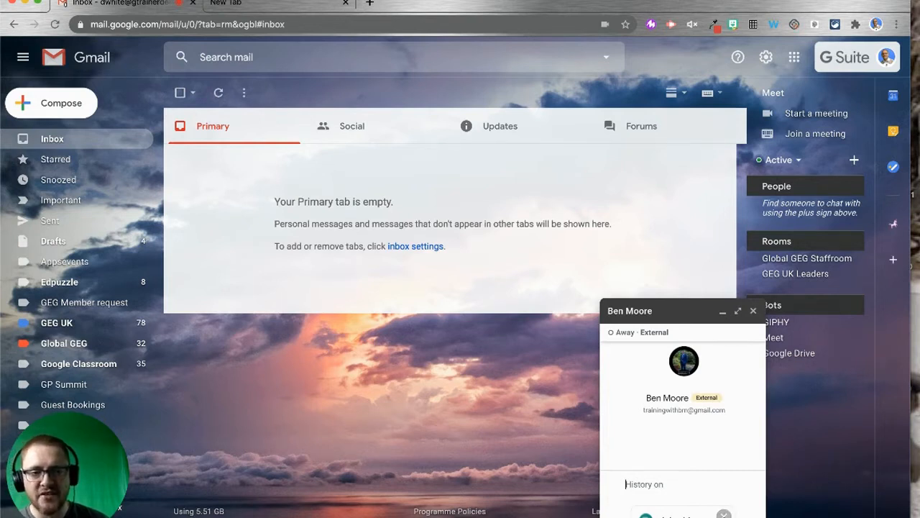
scroll(730, 513, up, 2)
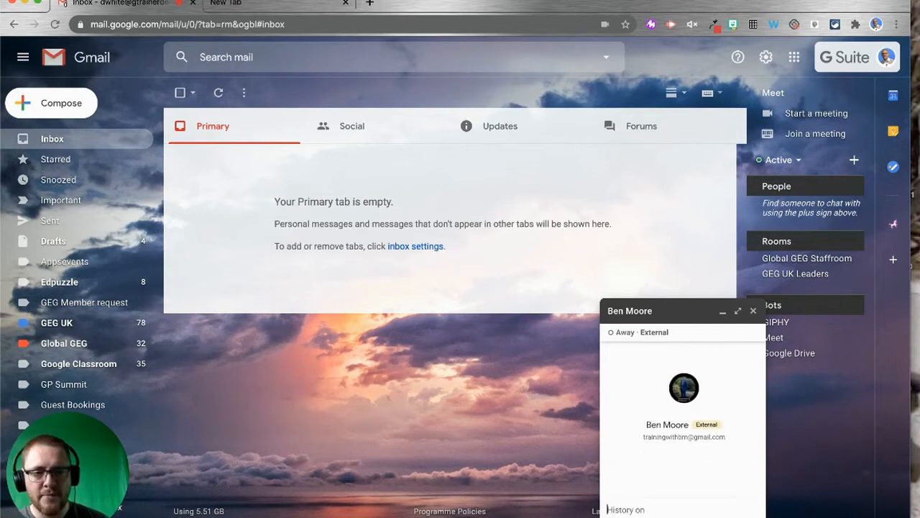
click(726, 517)
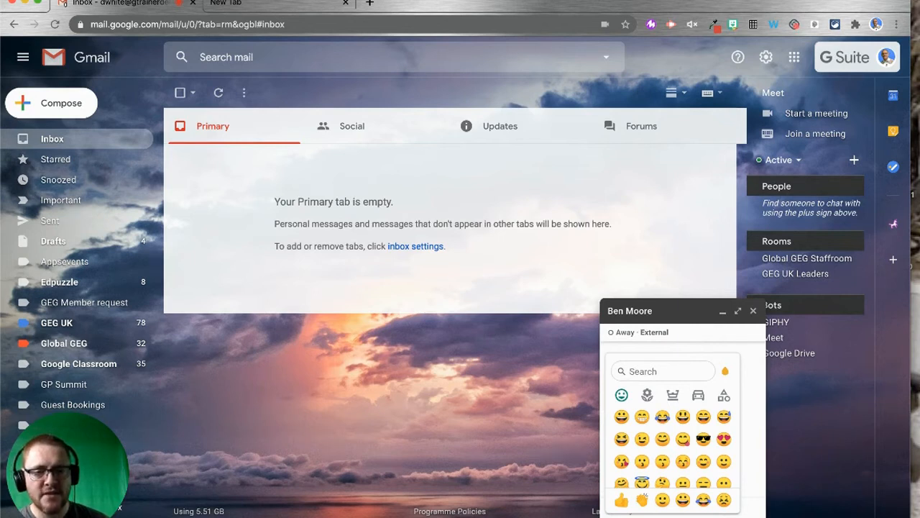
key(Escape)
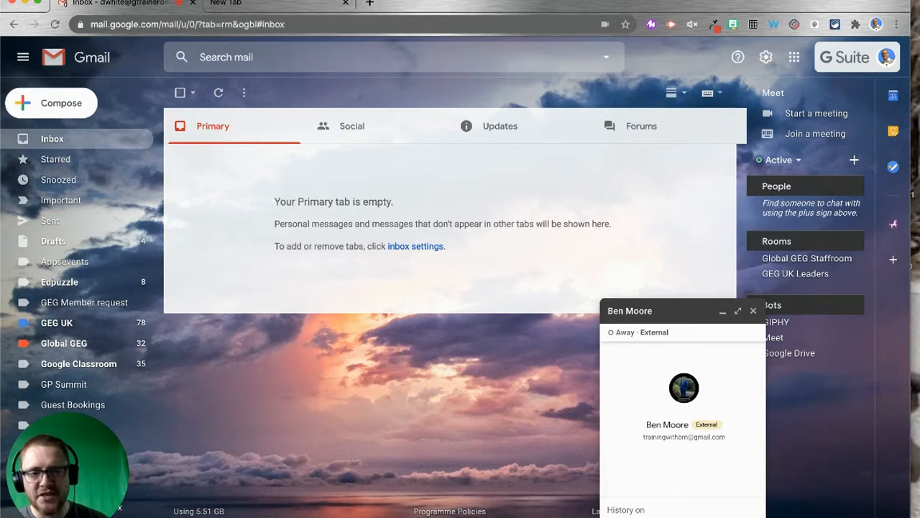
click(754, 312)
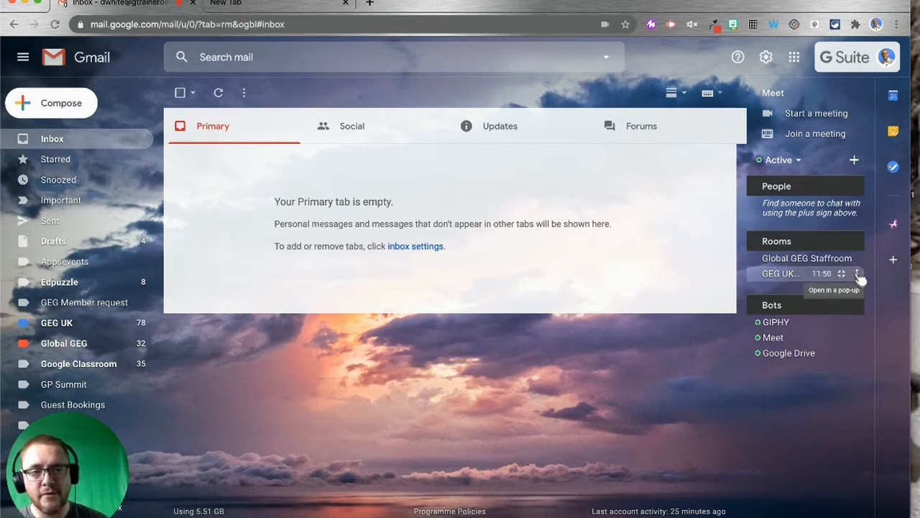
Examine the notification and leave options of the GEG UK Leaders room
click(858, 274)
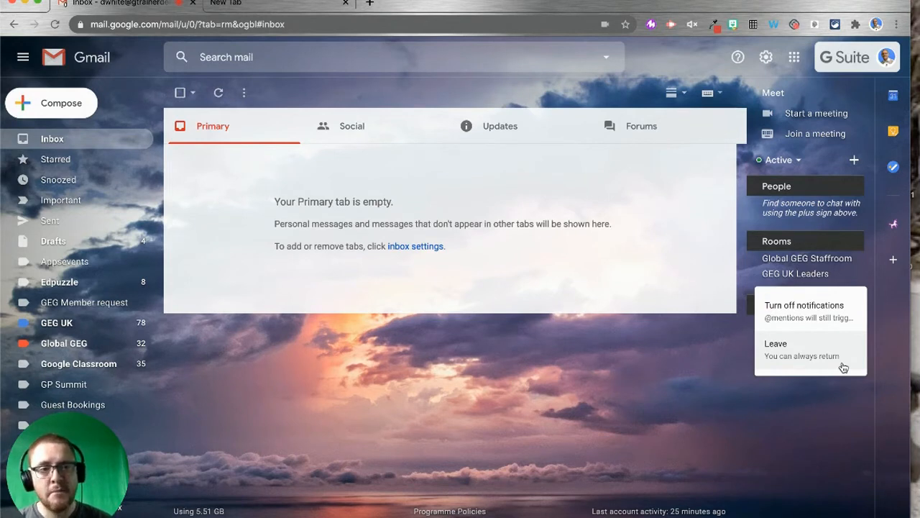
click(820, 396)
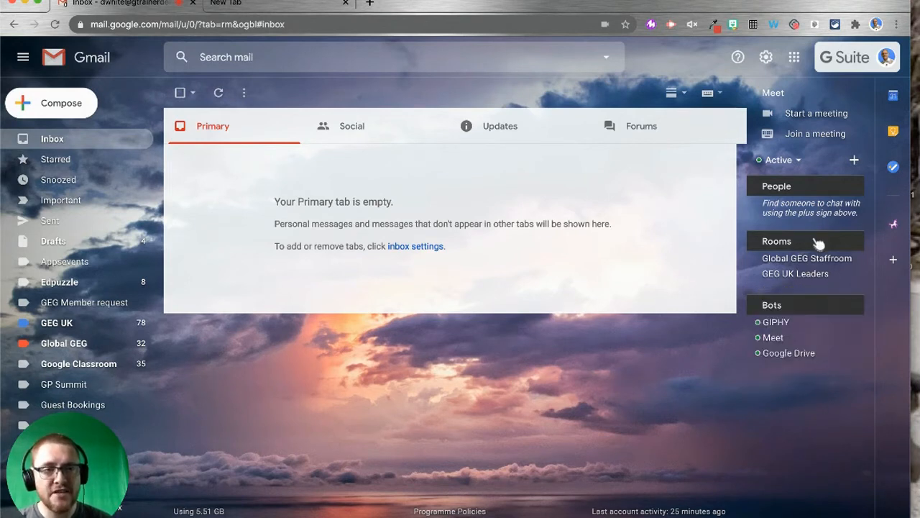
Create a chat room named "Short & Suite" that allows people outside the organisation to join
click(855, 161)
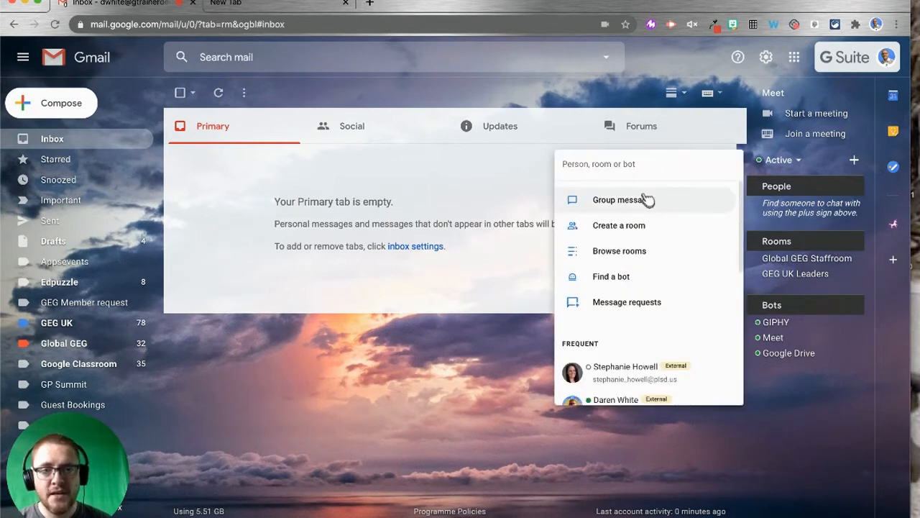
click(626, 228)
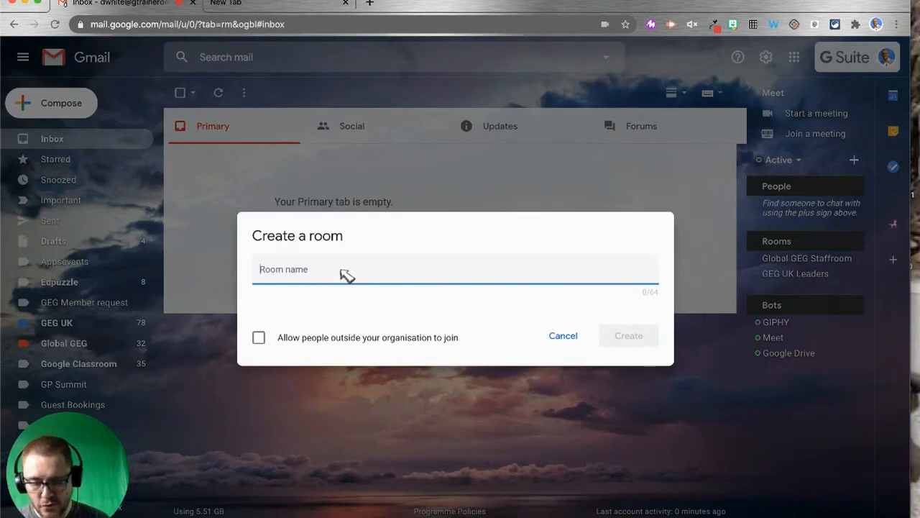
text(Sho)
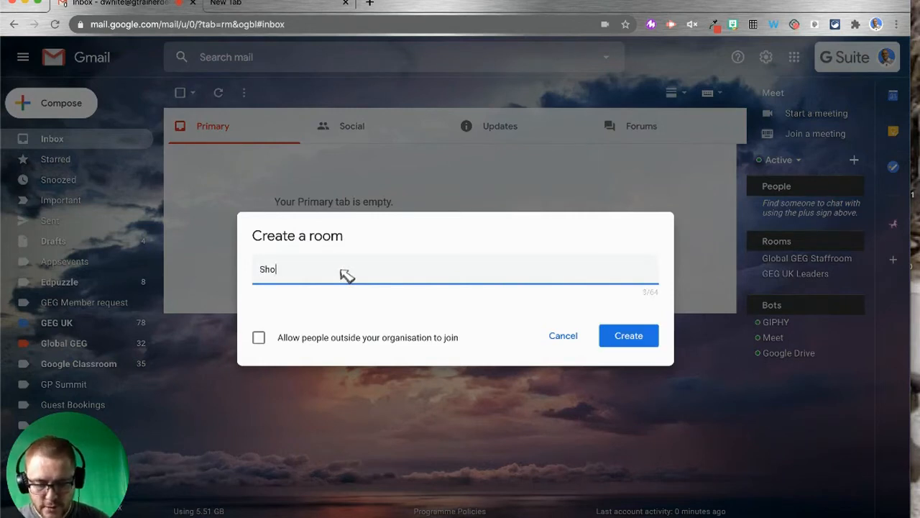
text(rt & Suite)
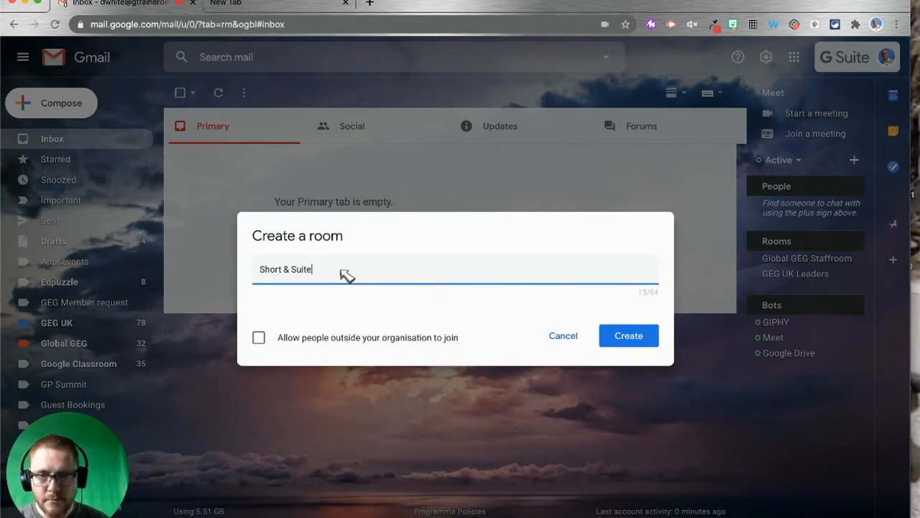
click(260, 339)
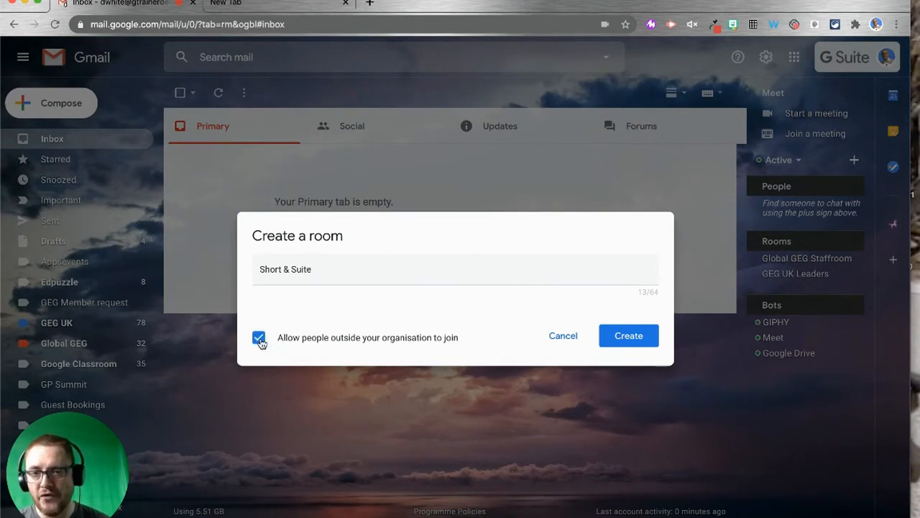
click(633, 338)
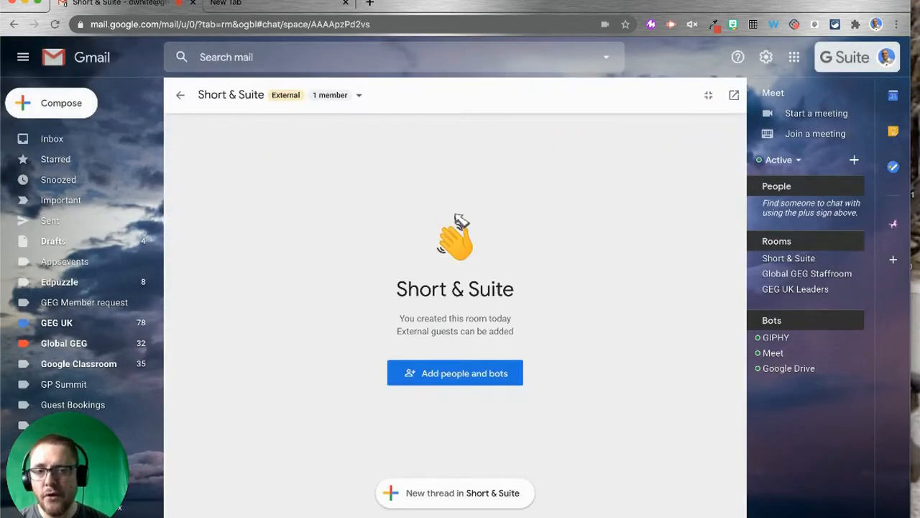
Invite the external contact matching "bm" to the Short & Suite room, with email notification enabled
click(466, 375)
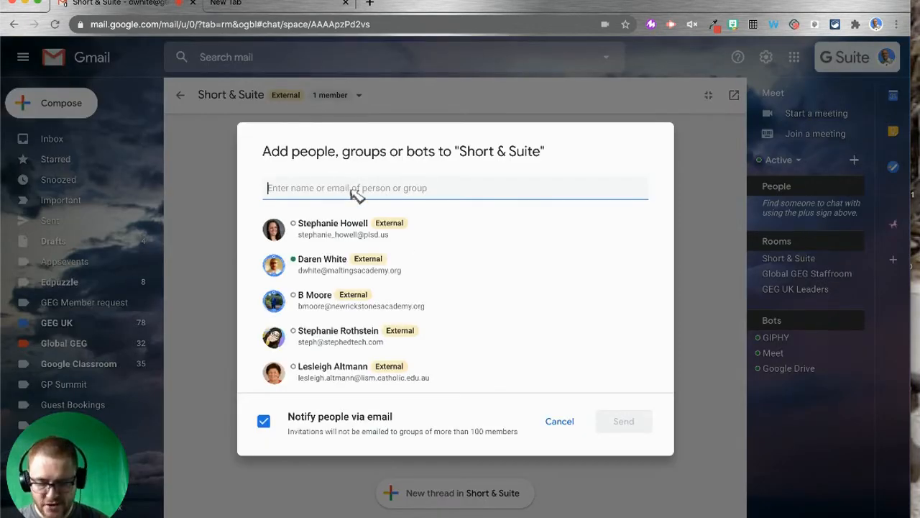
text(bm)
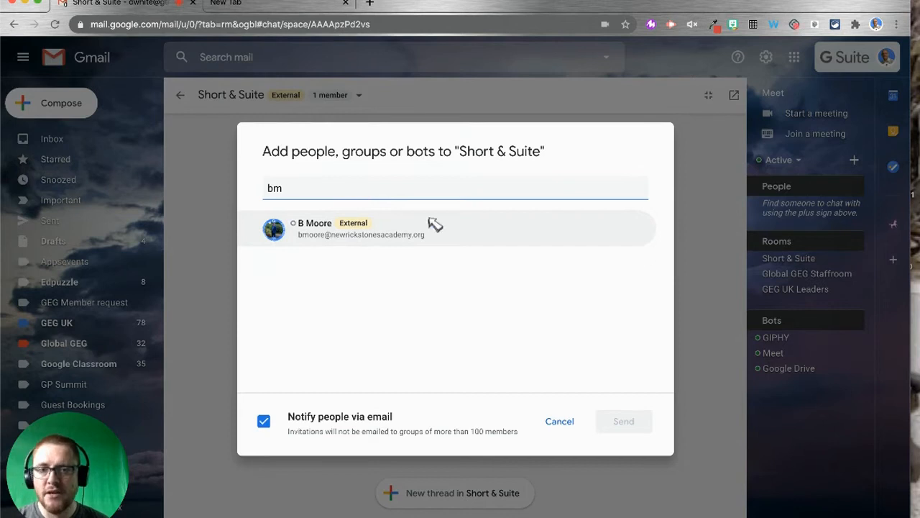
click(412, 238)
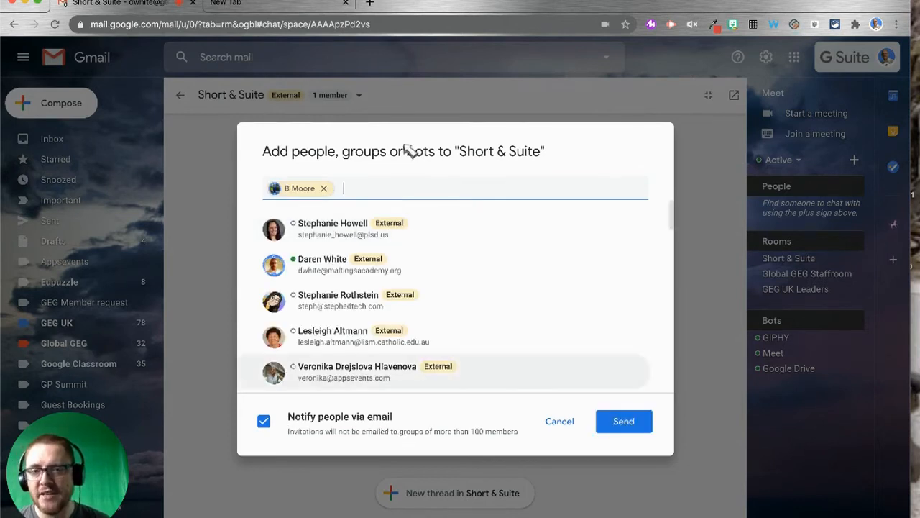
click(621, 423)
click(678, 317)
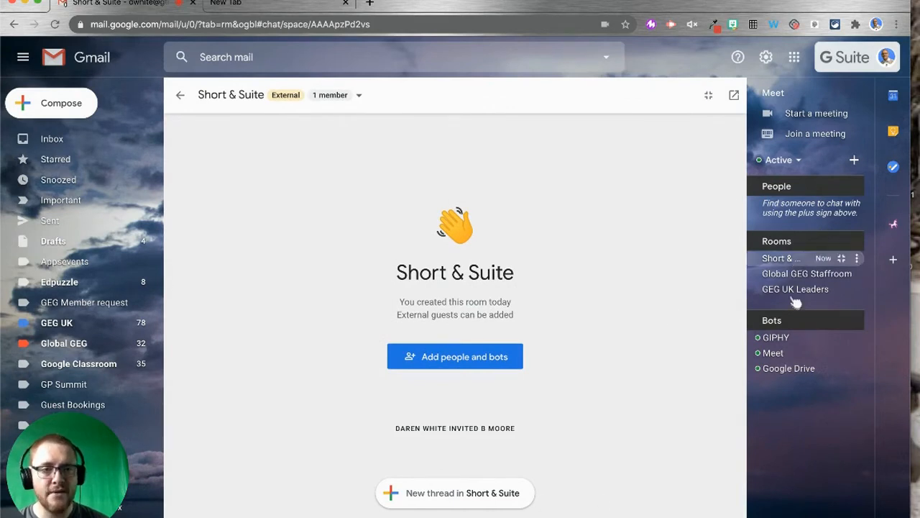
Reopen the Short & Suite room from the inbox and post a new thread greeting the contact, "setting up a chat room for S&S", ending with a smiley emoji
click(180, 95)
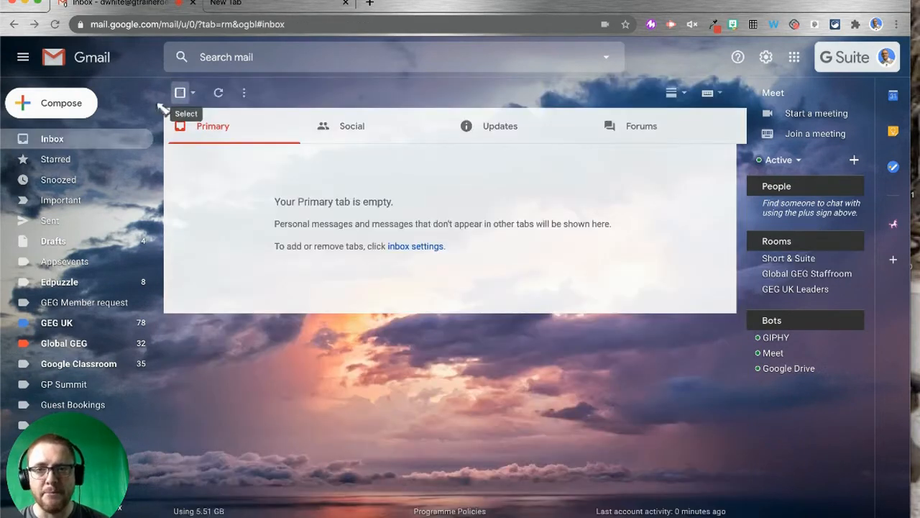
click(781, 259)
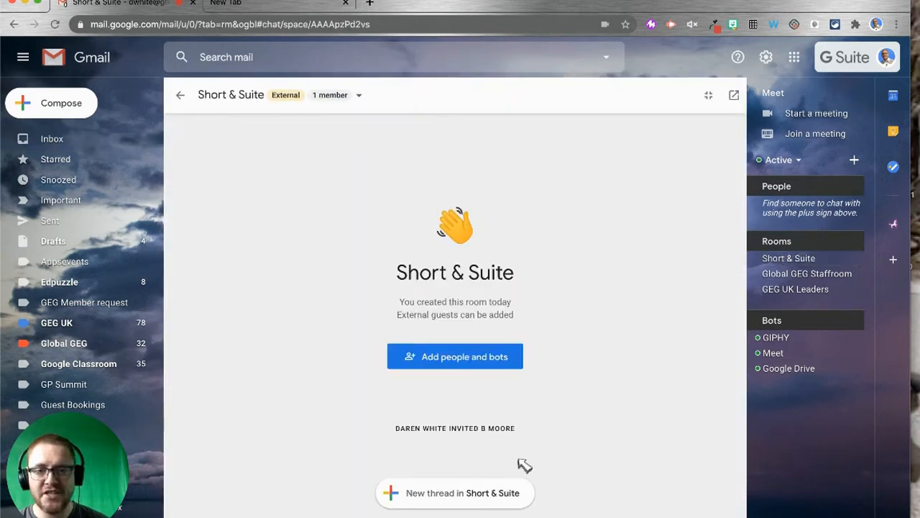
click(457, 497)
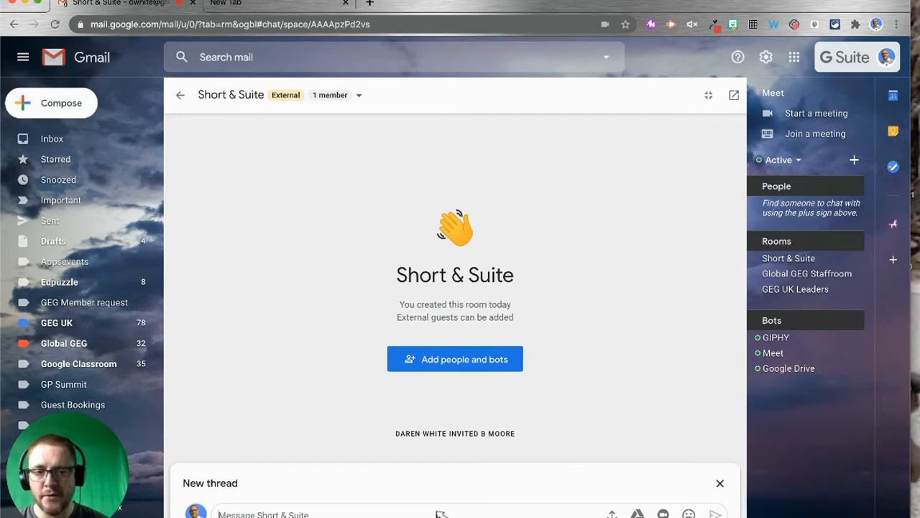
text(H)
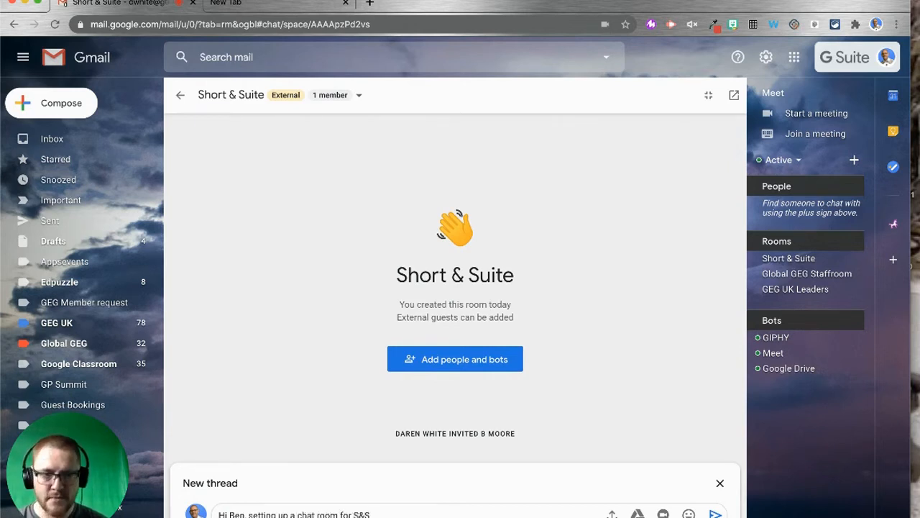
click(689, 513)
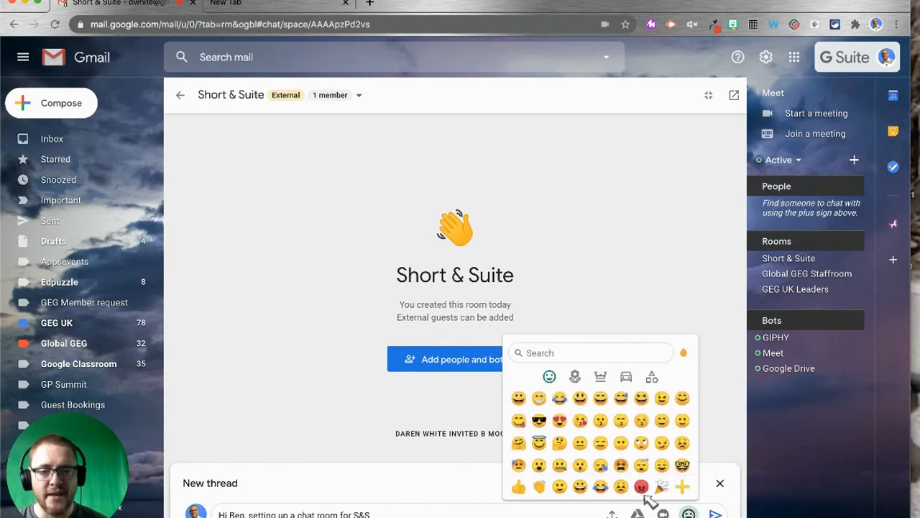
click(581, 487)
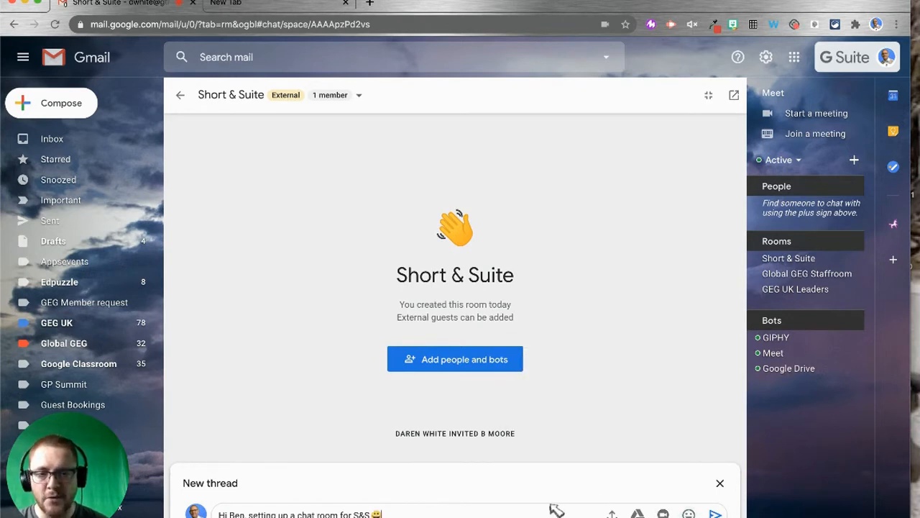
click(714, 514)
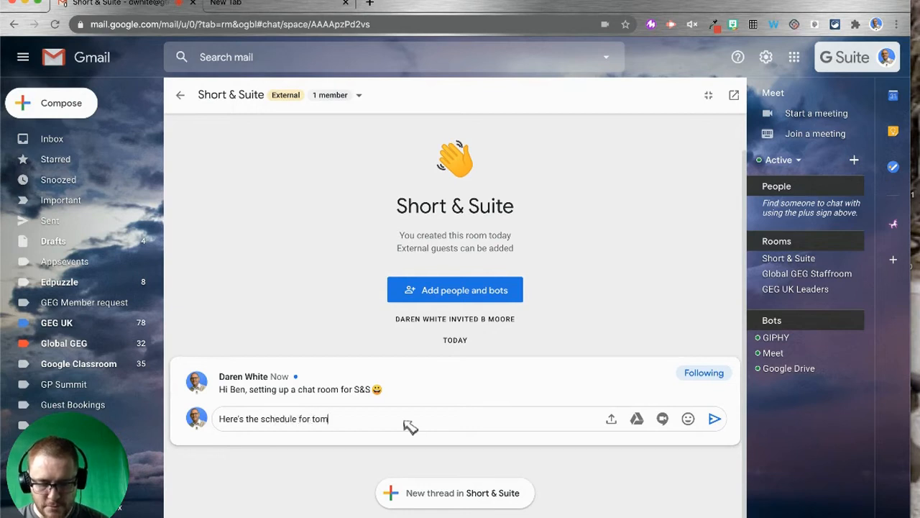
Post the reply "Here's the schedule for tomorrow" with the Drive file Short & SUITE Schedule attached, and load the new incoming message
click(637, 419)
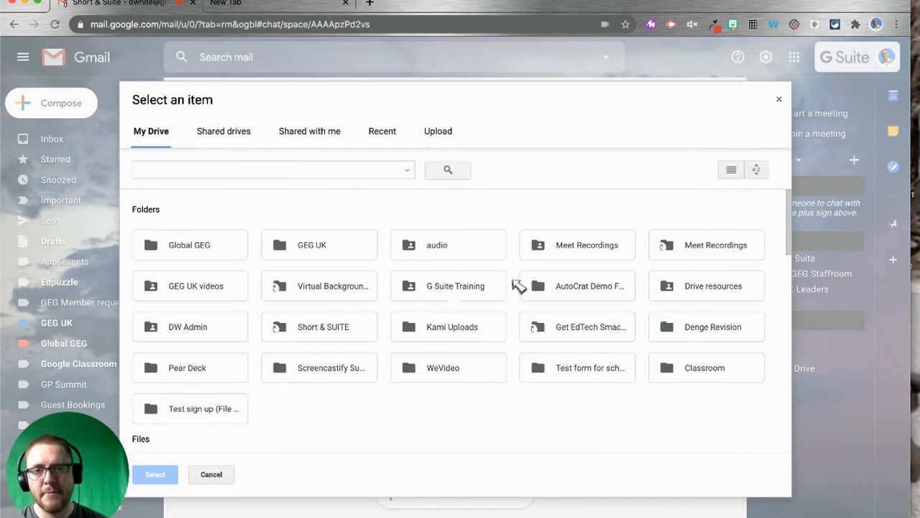
click(242, 174)
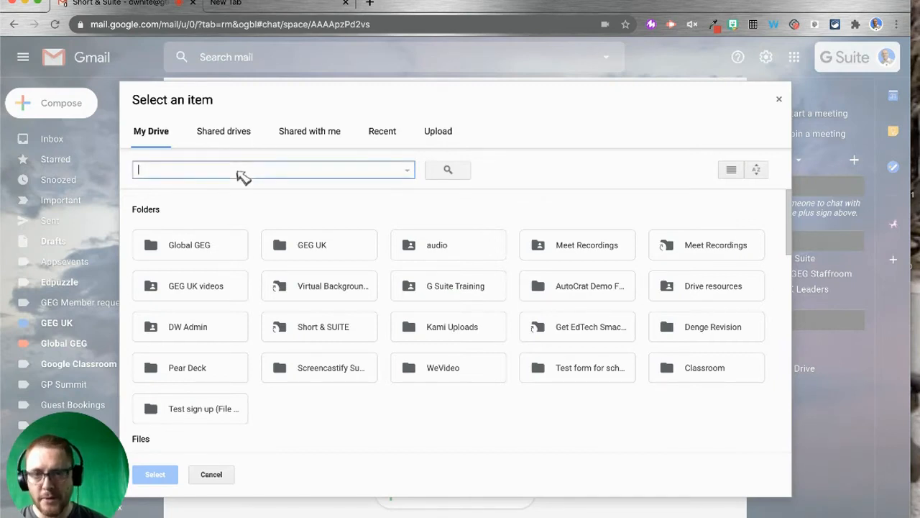
text(shor)
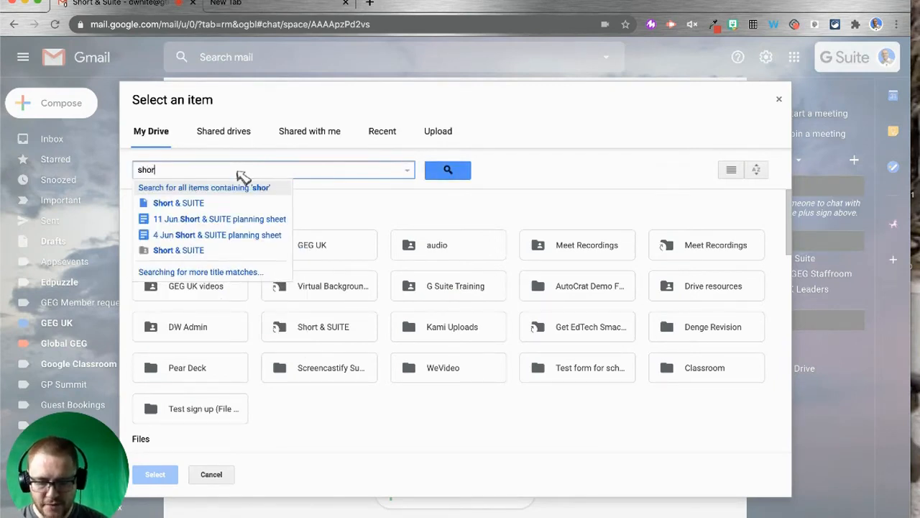
text(t and suite)
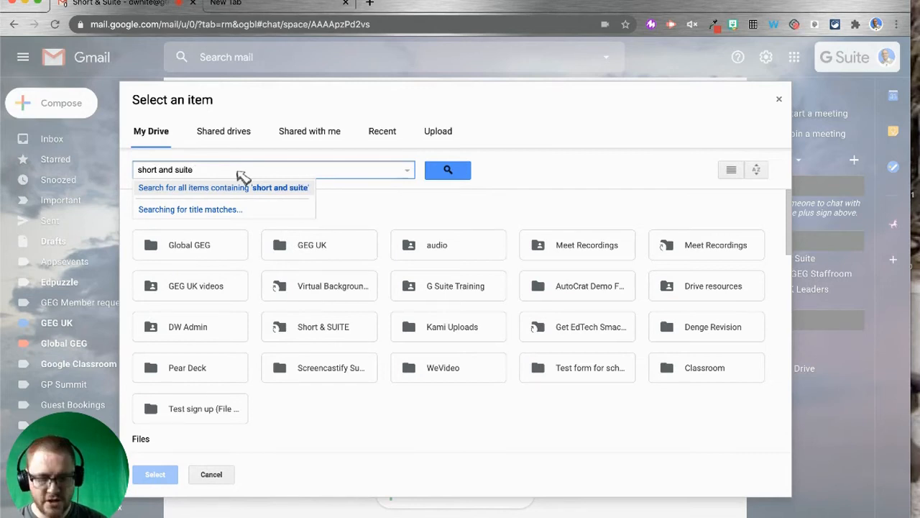
key(Return)
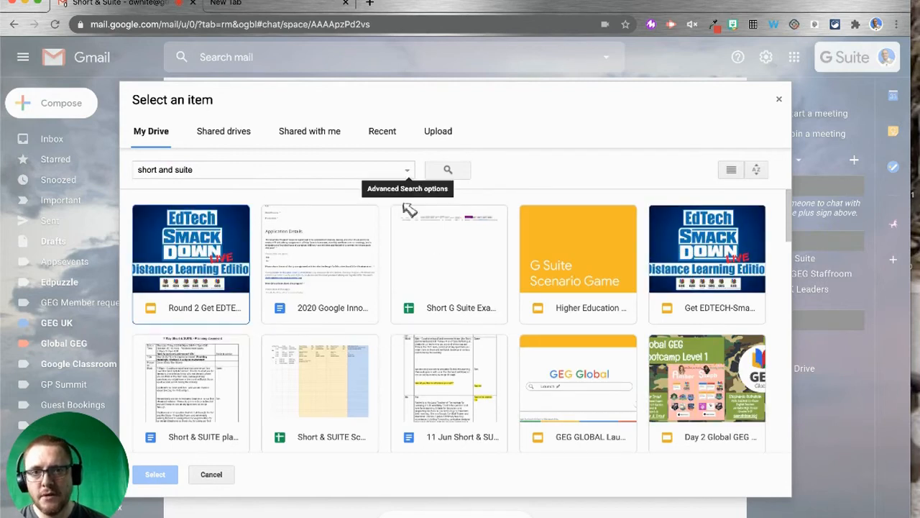
click(322, 442)
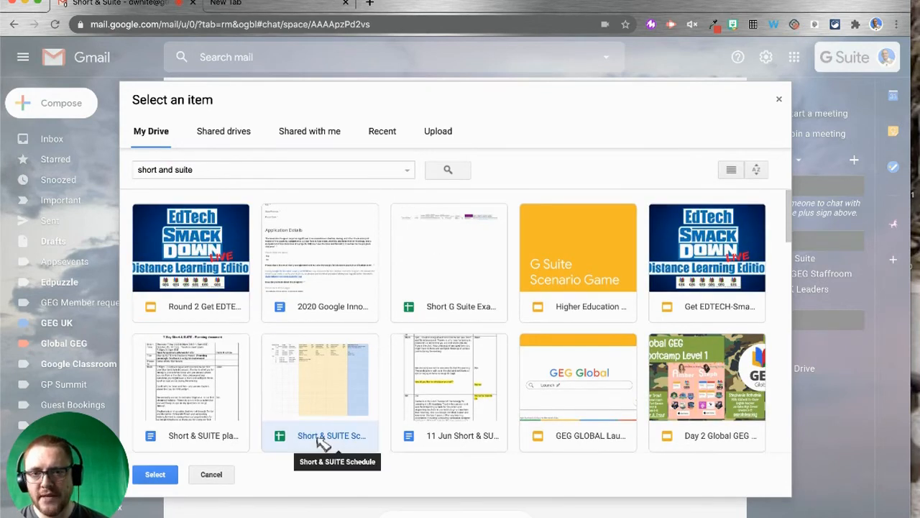
click(162, 477)
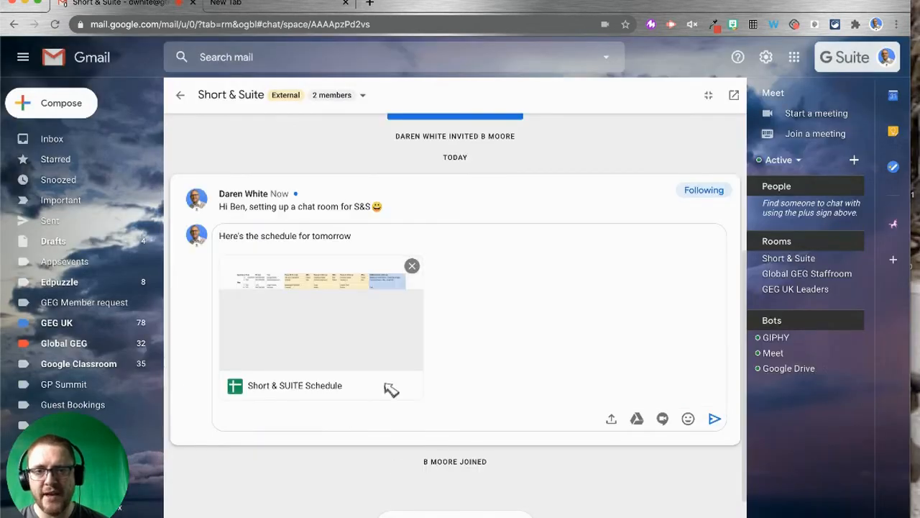
click(714, 418)
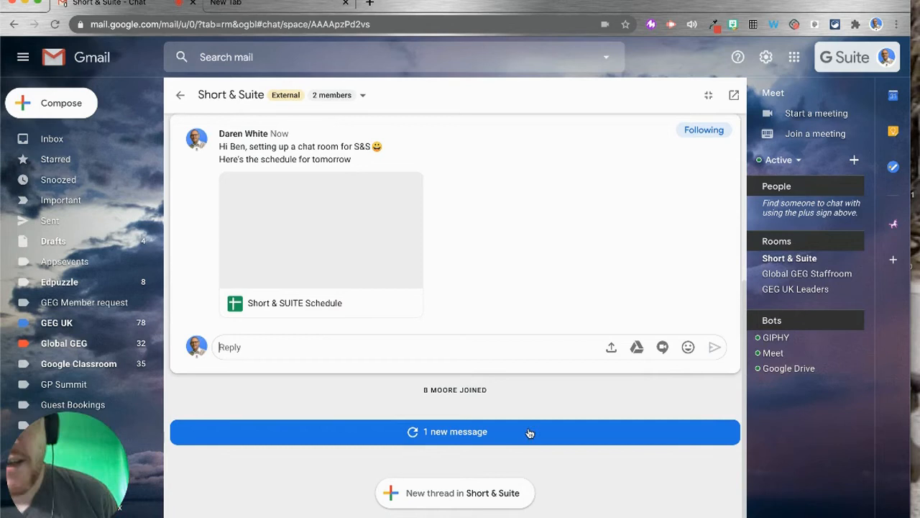
click(480, 435)
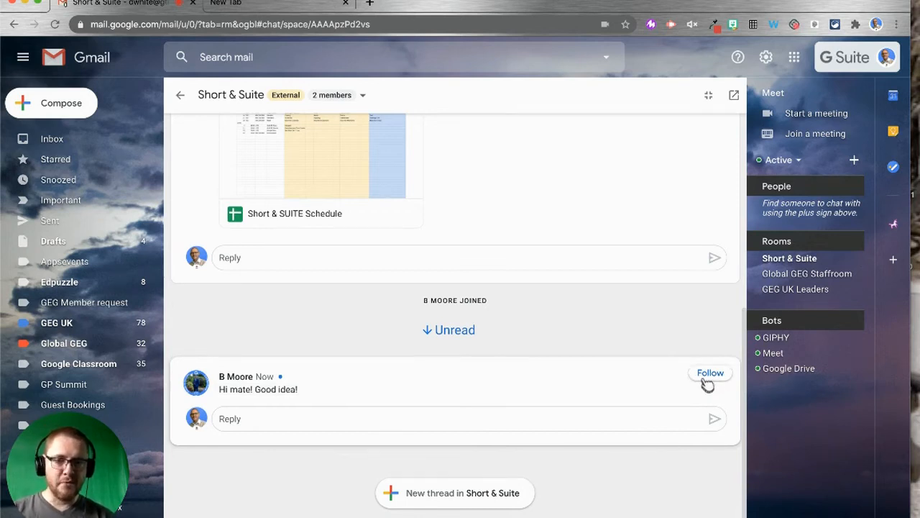
Return to the inbox, open the chat notification settings and set desktop push notifications to All messages
click(180, 94)
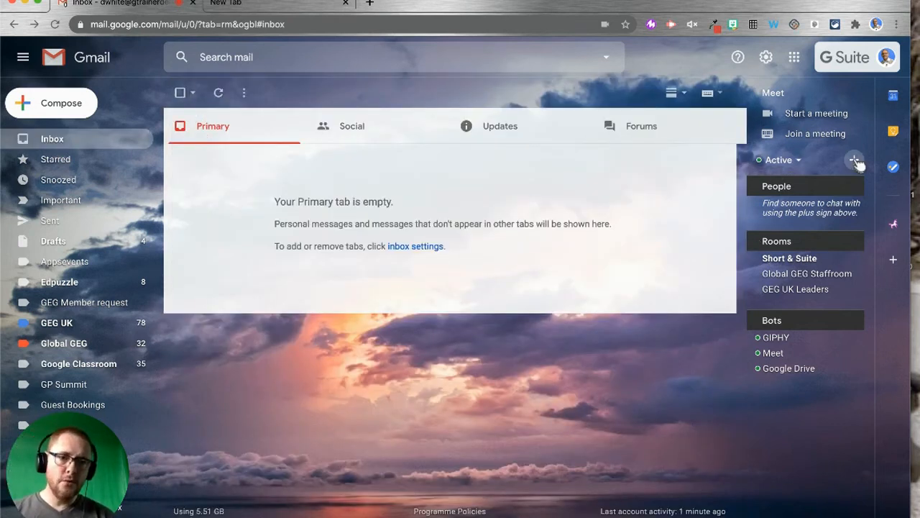
click(798, 160)
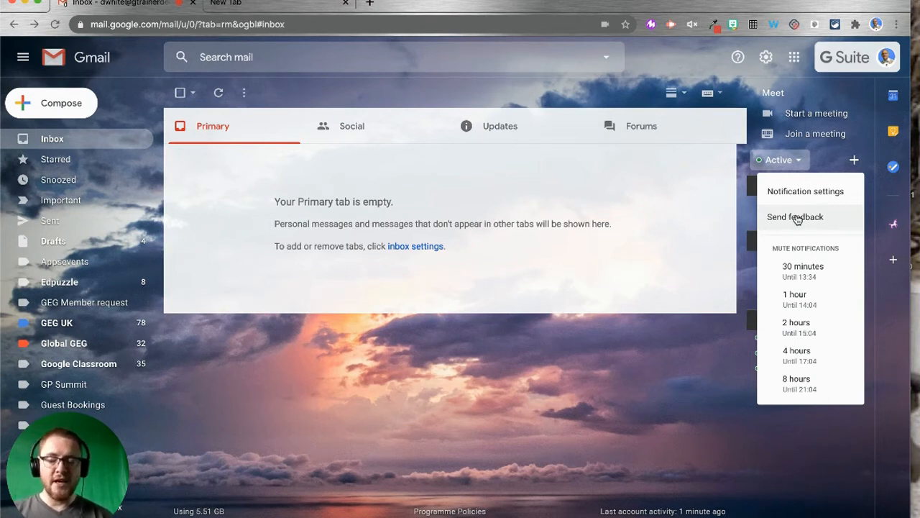
click(829, 191)
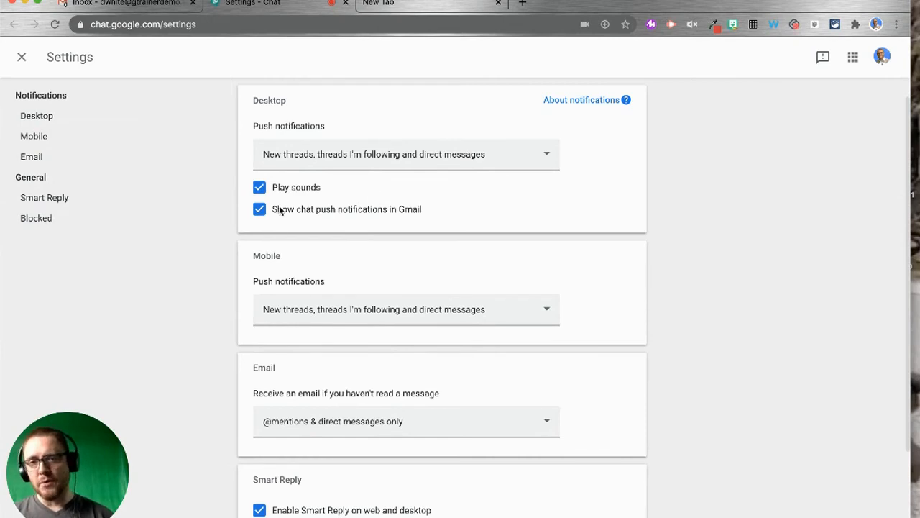
click(549, 157)
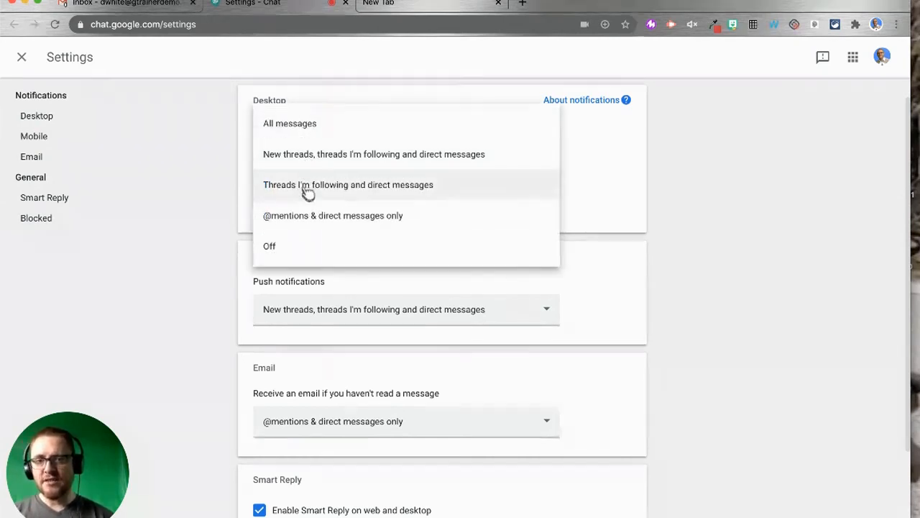
click(296, 124)
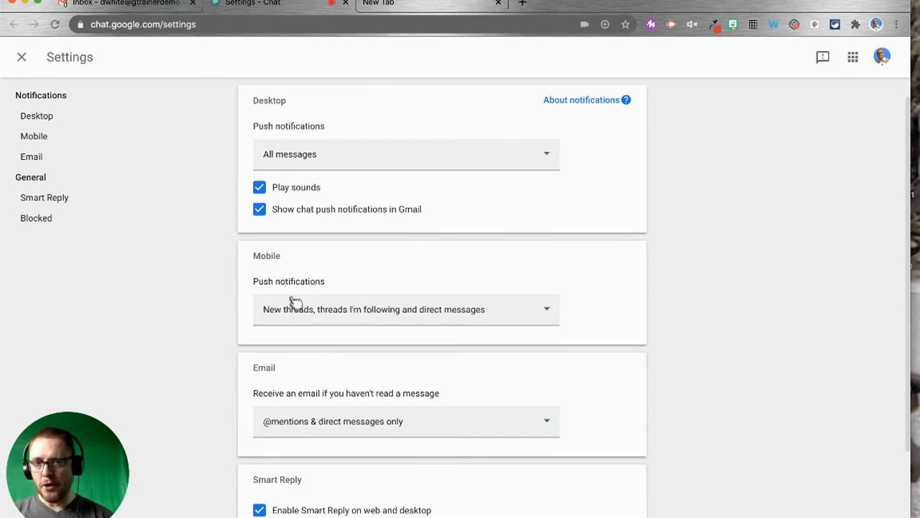
Examine the mobile push notification options and the email and Smart Reply settings, then close the settings
click(550, 314)
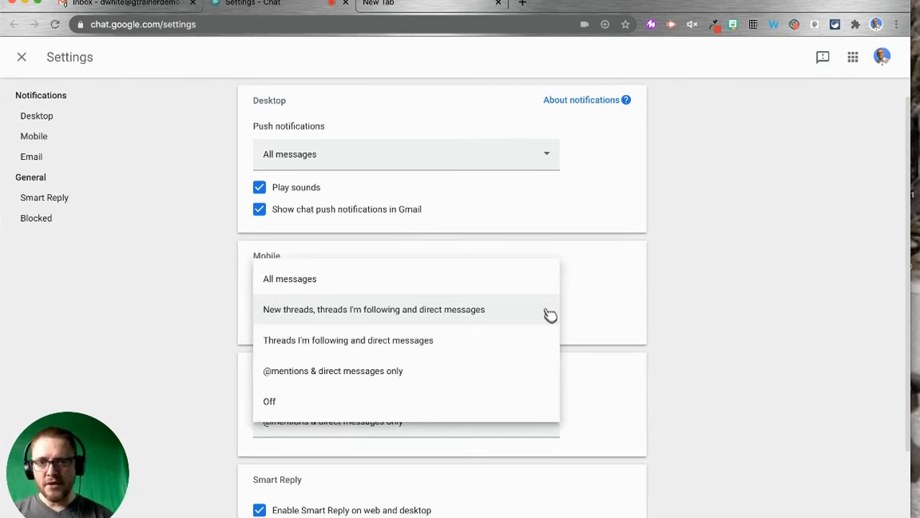
click(477, 311)
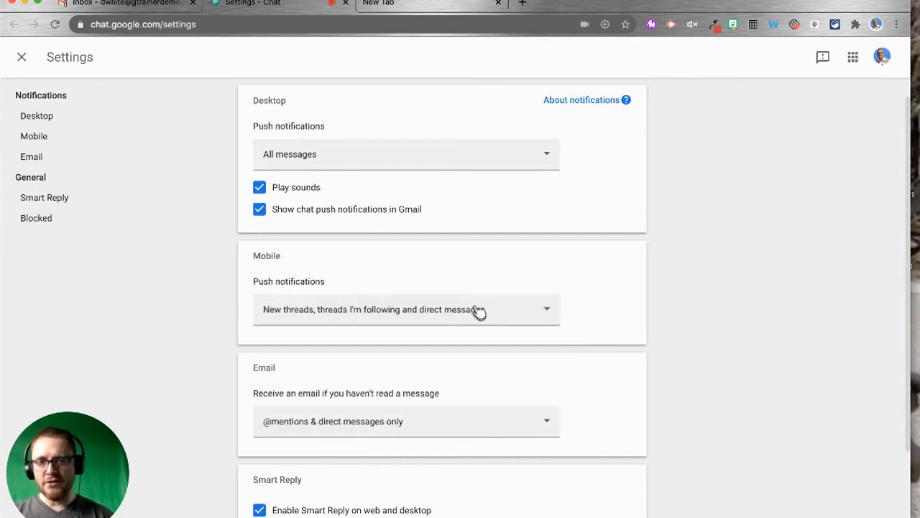
scroll(300, 309, down, 1)
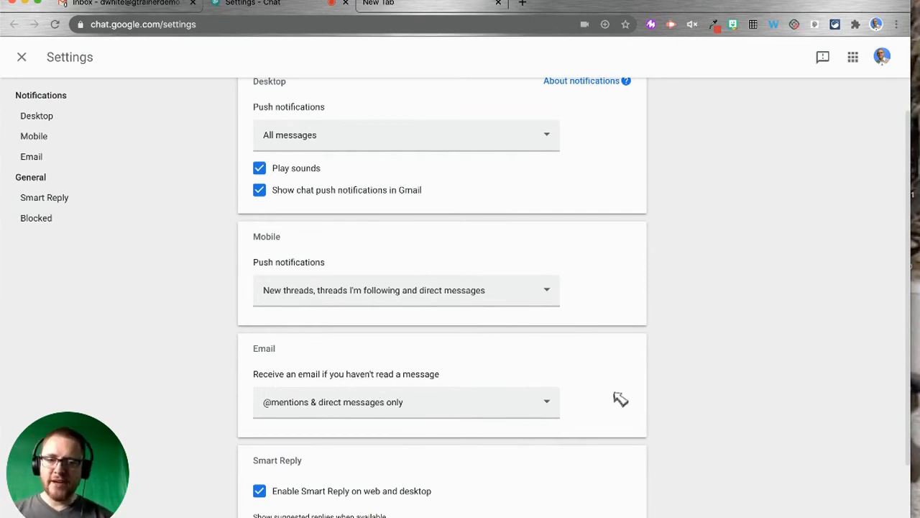
scroll(617, 399, down, 1)
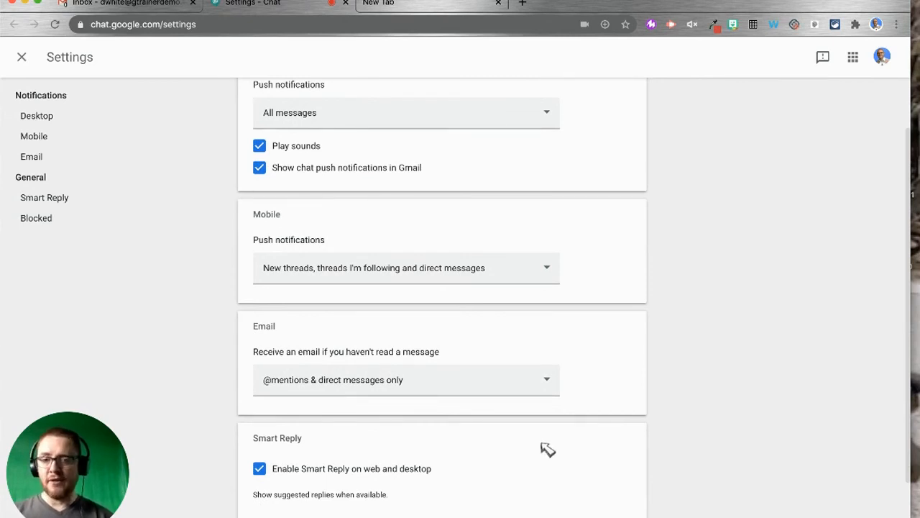
scroll(543, 446, down, 2)
scroll(510, 446, down, 1)
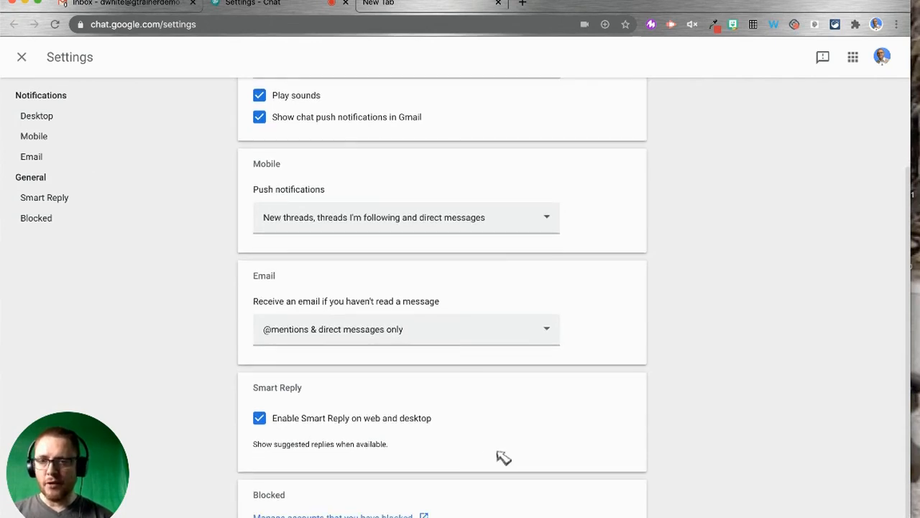
scroll(504, 458, up, 2)
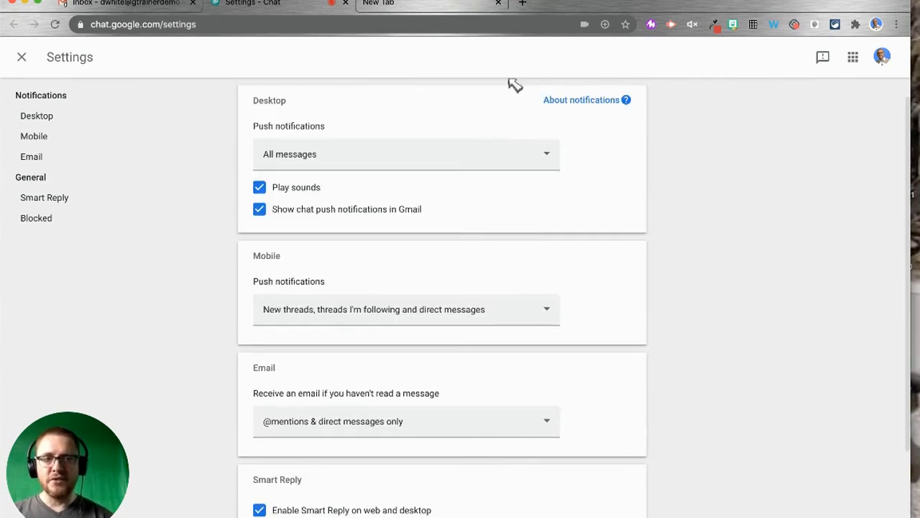
click(22, 57)
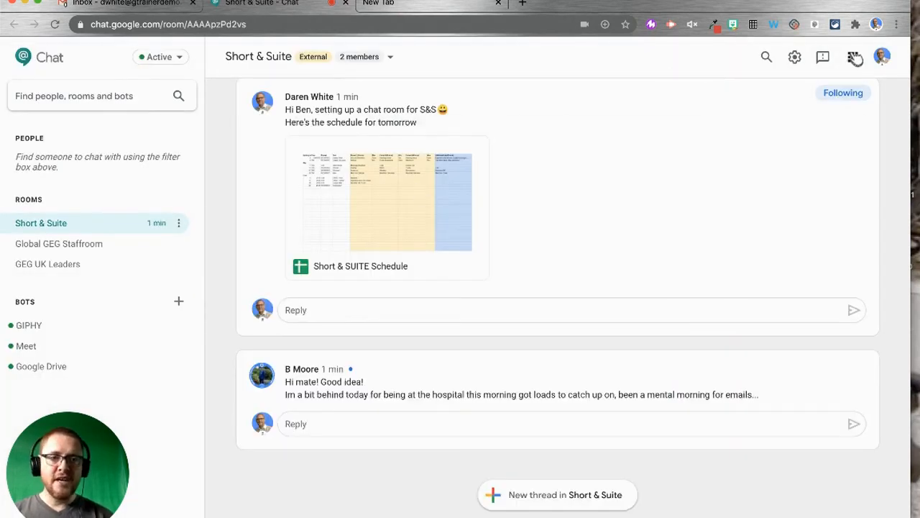
Launch Google Chat from the Google apps list in the empty browser tab and close the Gmail inbox tab
click(855, 58)
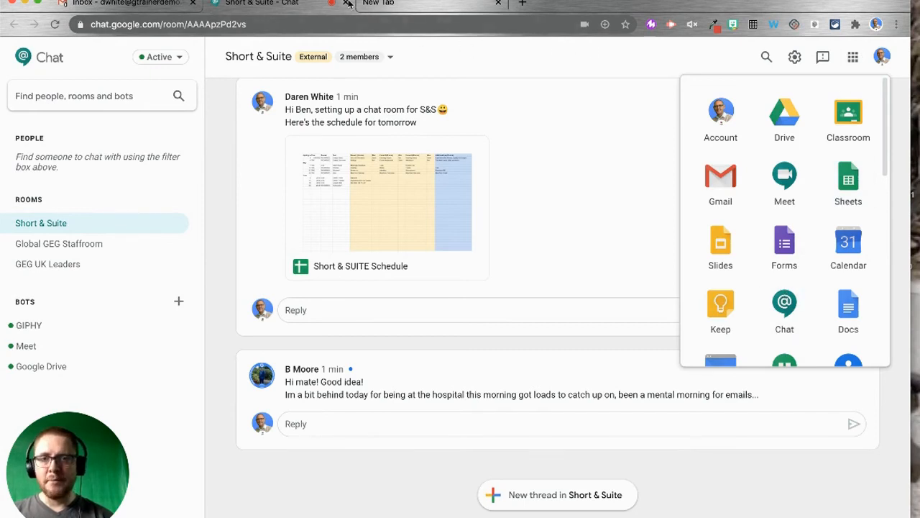
click(422, 4)
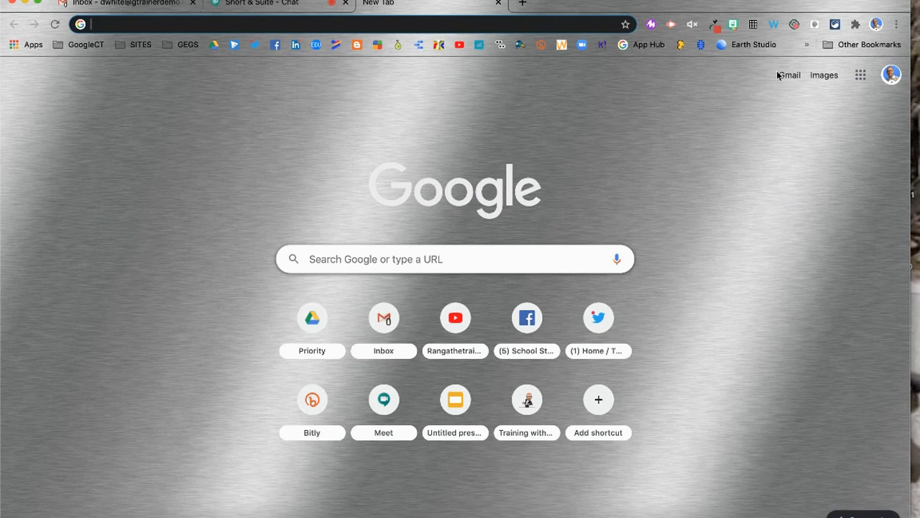
click(858, 75)
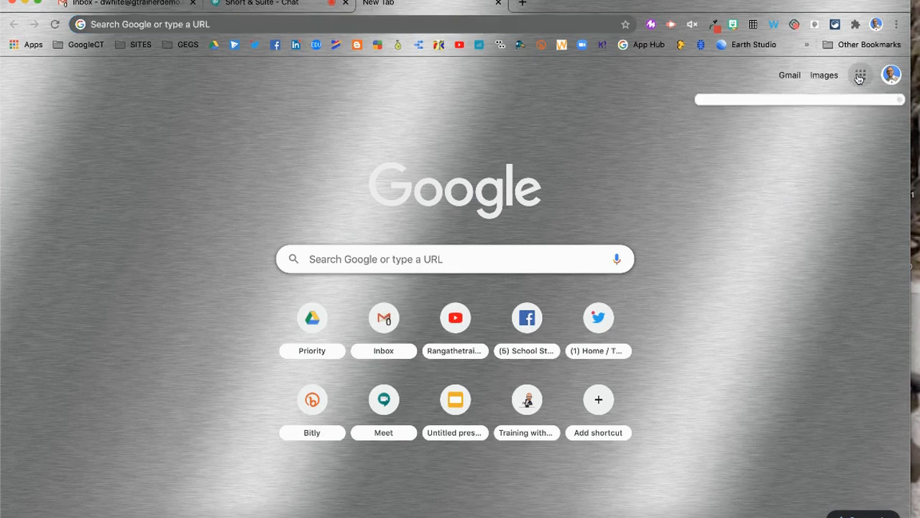
click(859, 78)
click(860, 77)
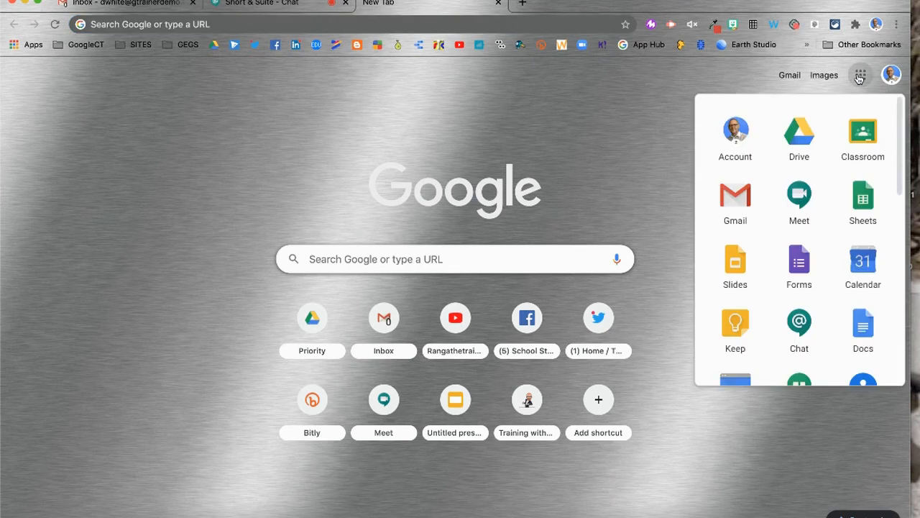
click(799, 325)
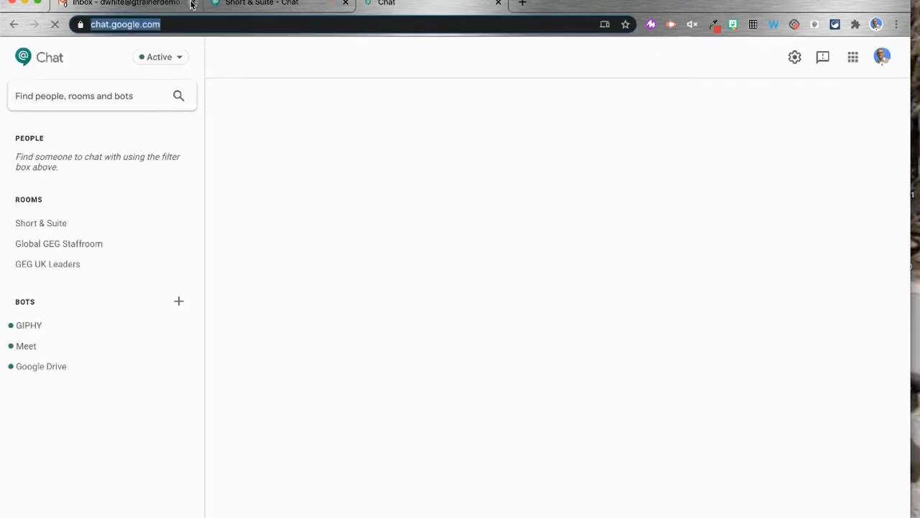
click(192, 5)
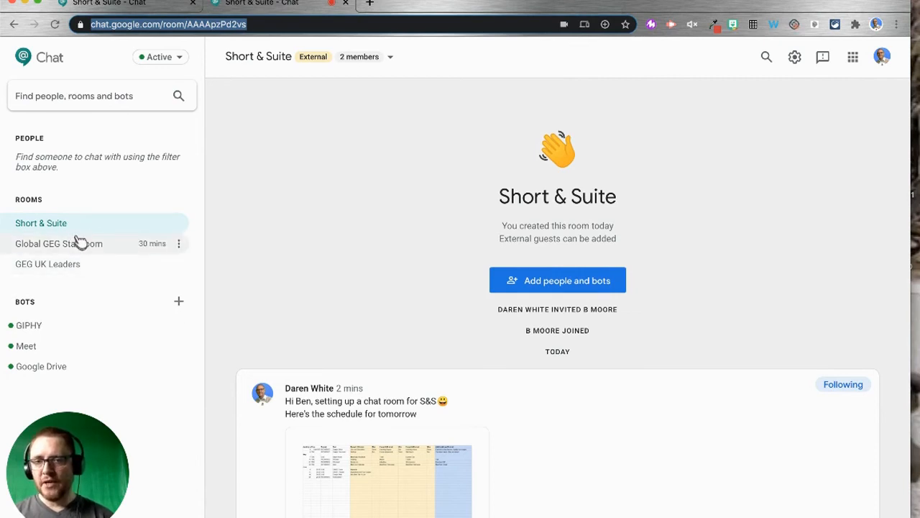
Star the GEG UK Leaders and Short & Suite rooms
click(79, 243)
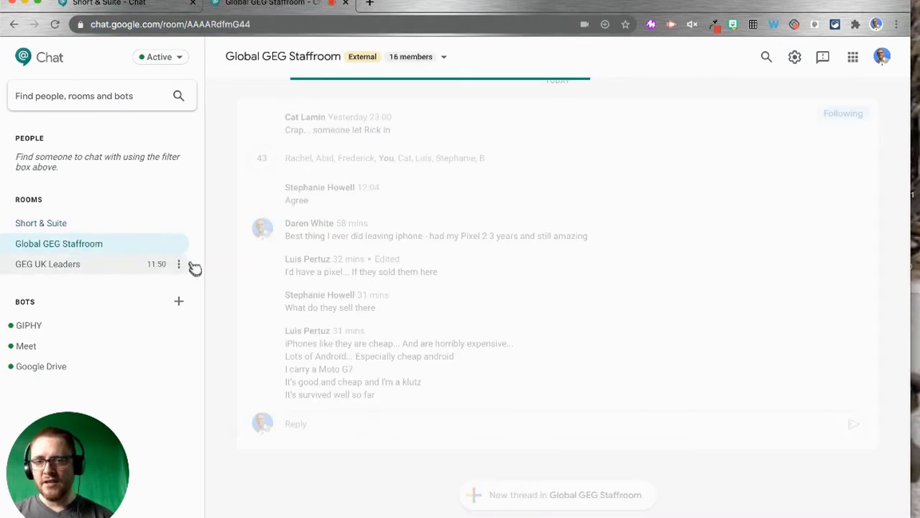
click(185, 266)
click(179, 264)
key(Escape)
click(184, 266)
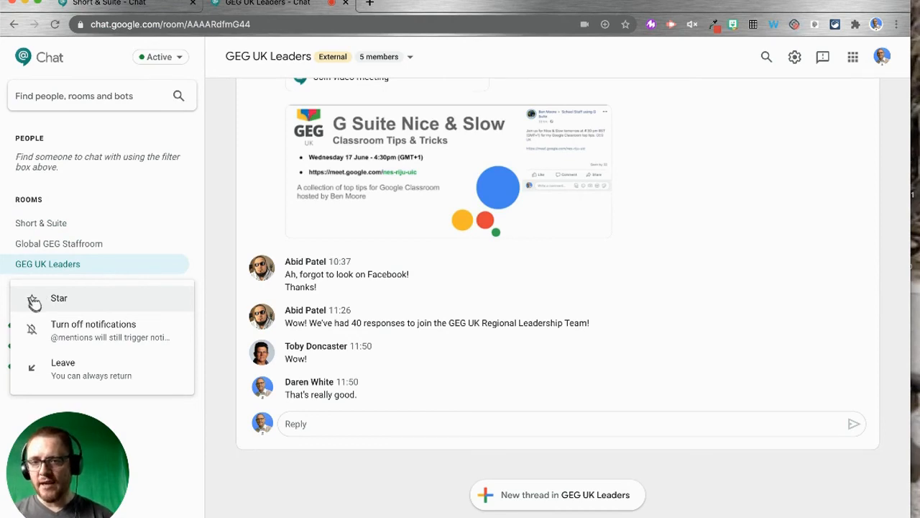
click(33, 302)
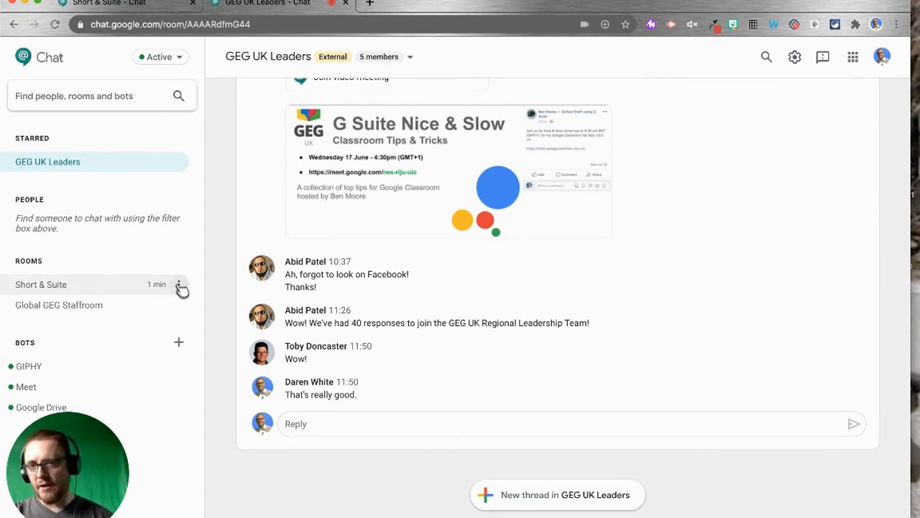
click(179, 285)
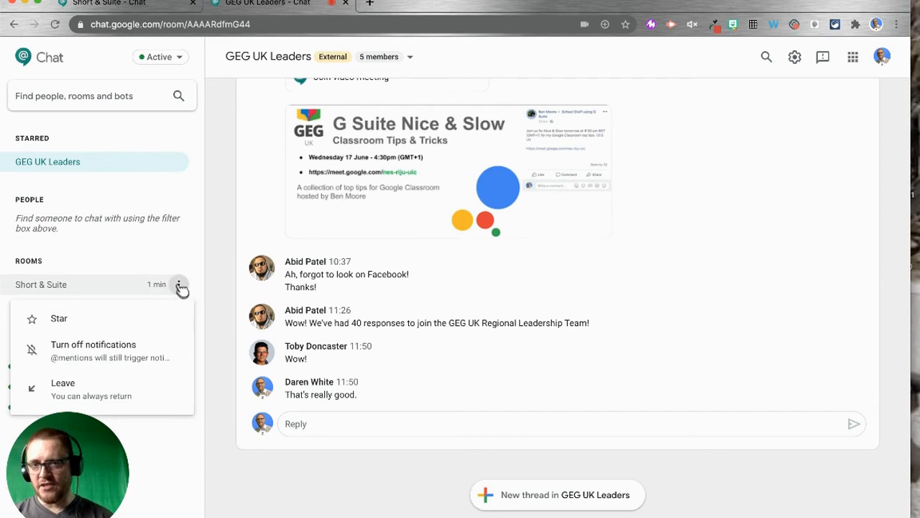
click(33, 320)
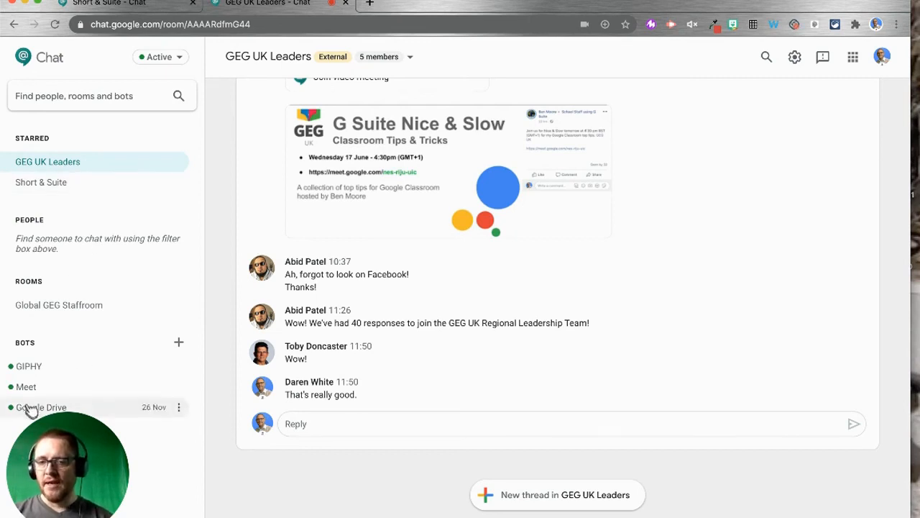
Open the bot catalogue and browse the featured, G Suite and popular bots
click(180, 343)
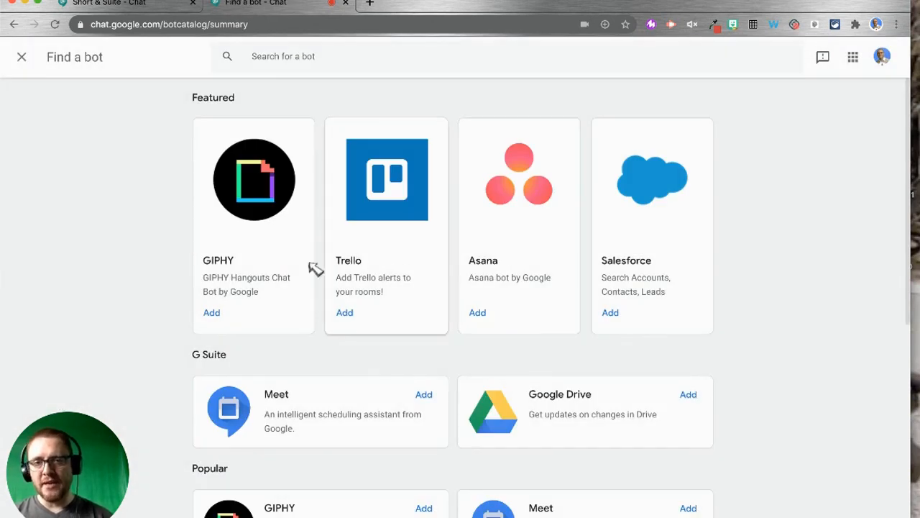
scroll(468, 292, down, 5)
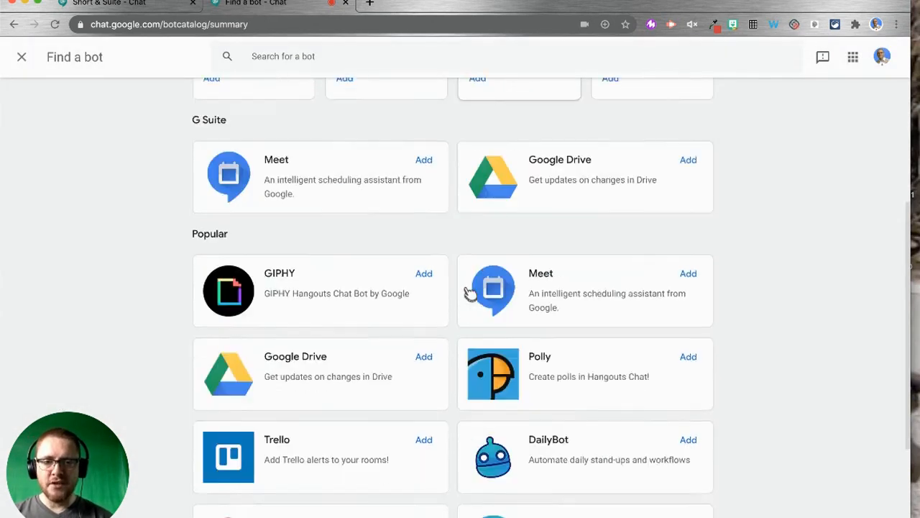
scroll(468, 292, down, 2)
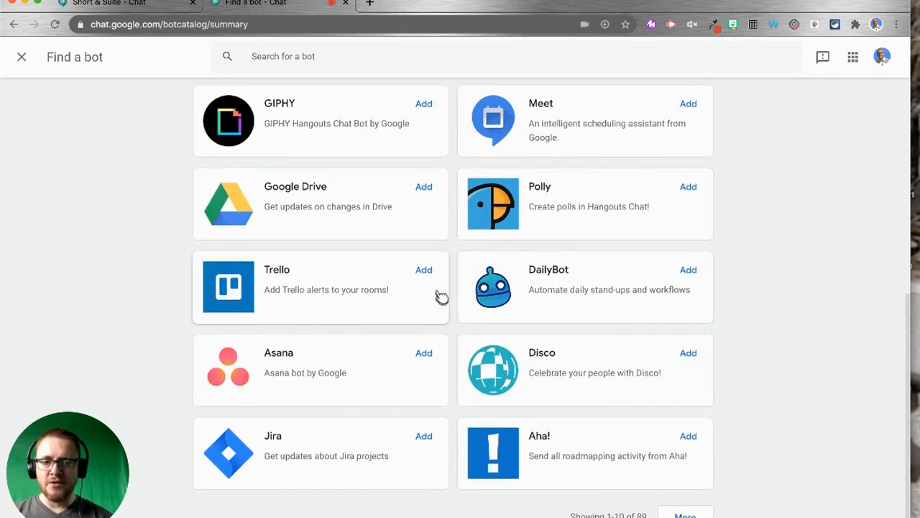
Return to the start of the bot catalogue listing and close the catalogue
scroll(439, 295, up, 3)
scroll(440, 295, up, 4)
click(22, 57)
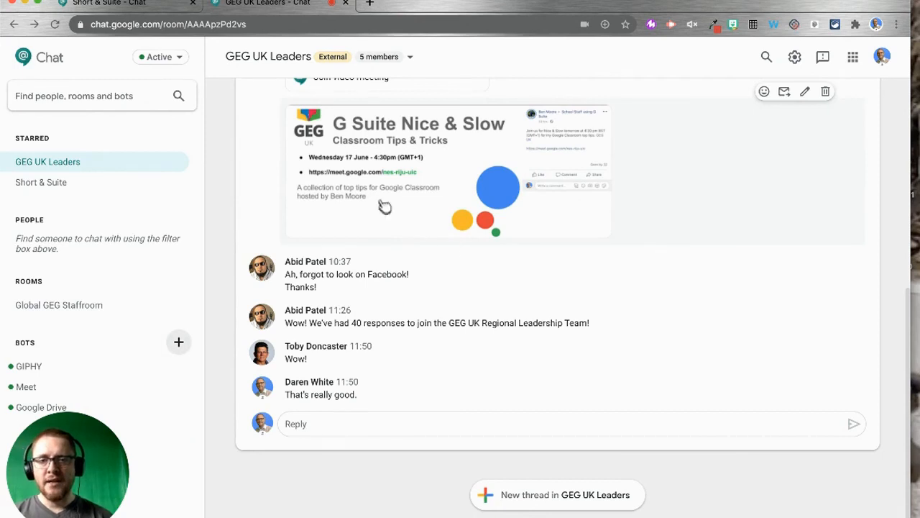
Open the starred Short & Suite room and review its conversation, from the room introduction to the latest thread
click(53, 182)
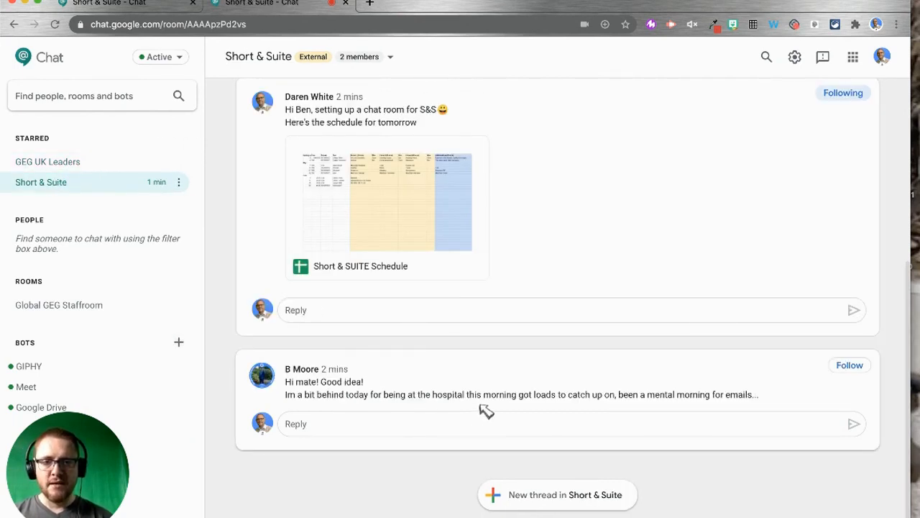
scroll(486, 410, up, 5)
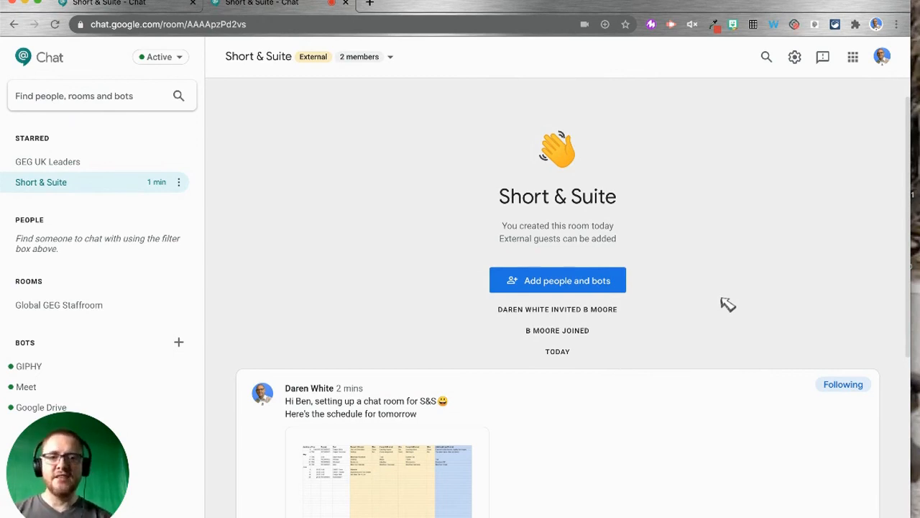
scroll(709, 335, down, 1)
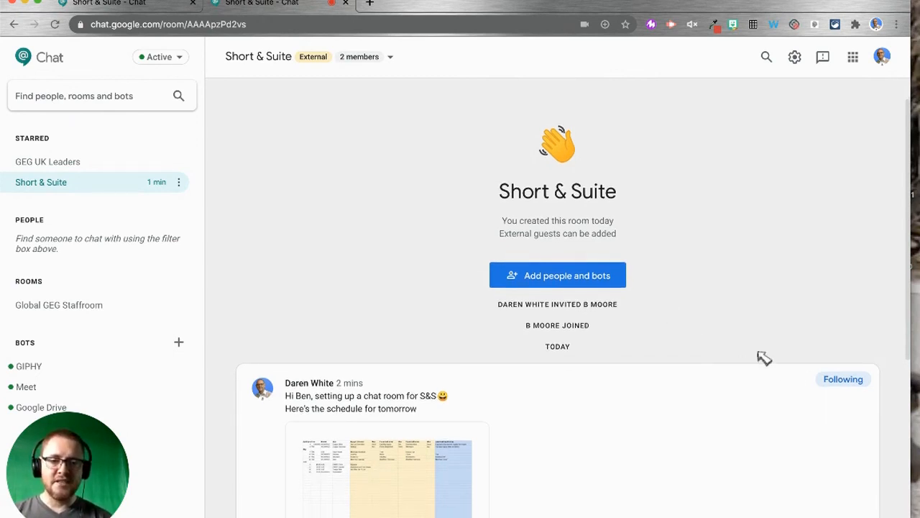
scroll(791, 389, down, 5)
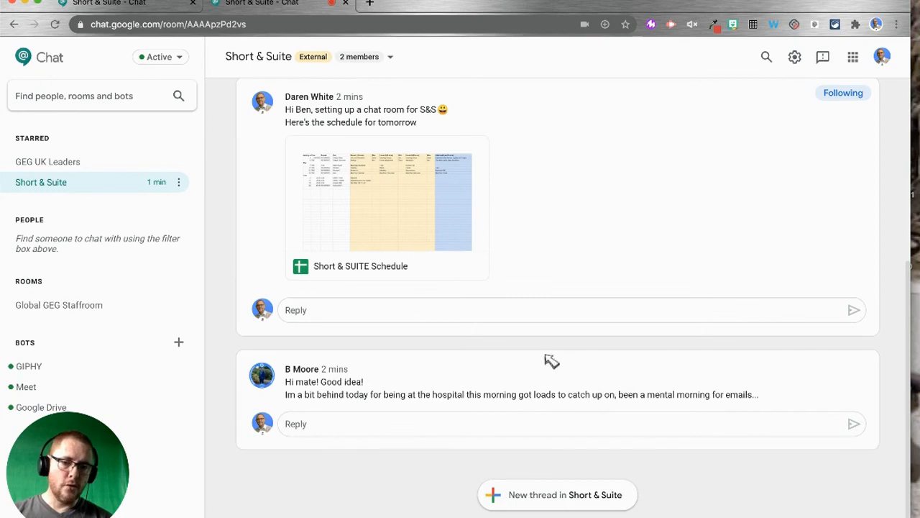
scroll(575, 338, up, 5)
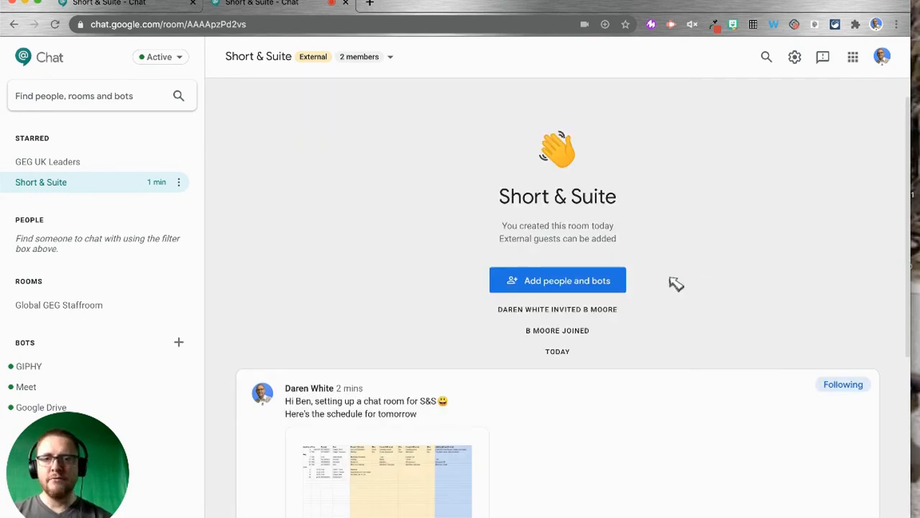